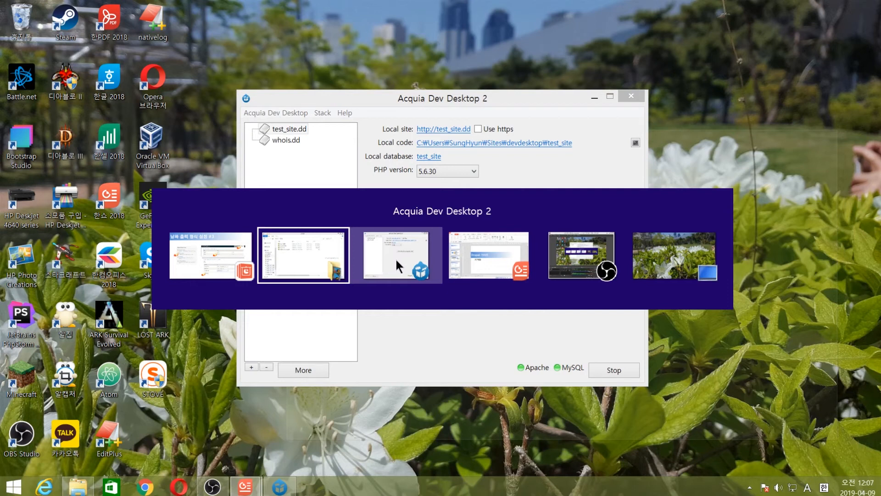
Step: Switch to Acquia Dev Desktop and open the local site of test_site.dd in the browser
{"action": "left_click", "coordinate": [395, 257]}
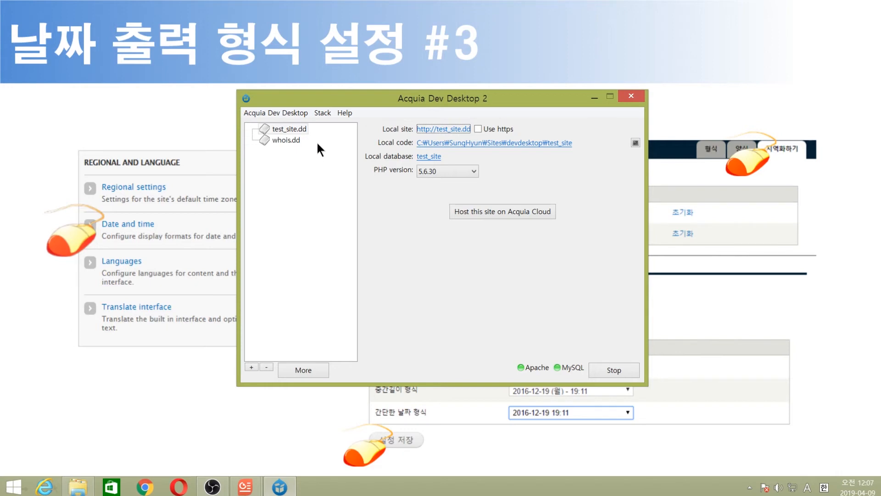
{"action": "left_click", "coordinate": [291, 128]}
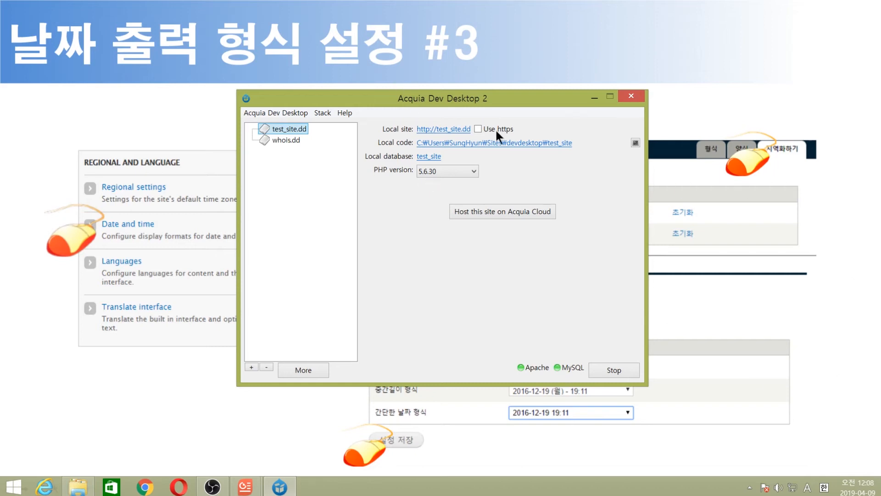
{"action": "left_click", "coordinate": [443, 132]}
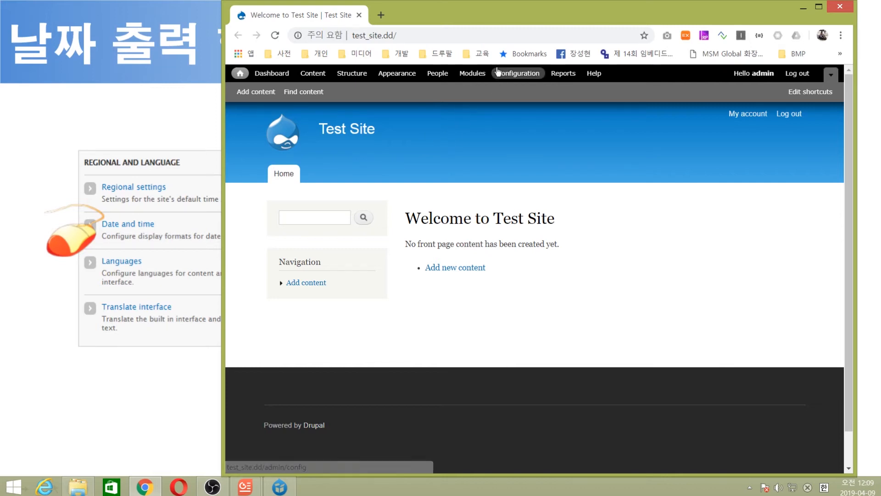
Step: Enable the core Locale module on the test site and save the module configuration
{"action": "left_click", "coordinate": [467, 77]}
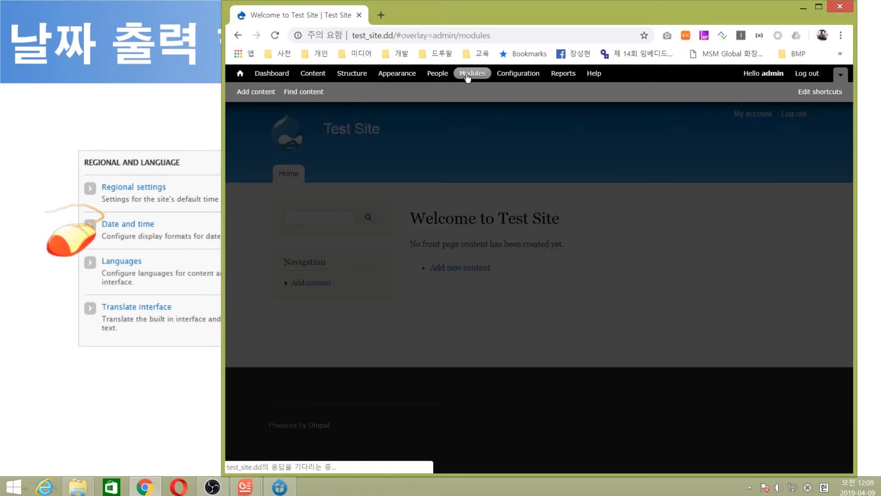
{"action": "scroll", "coordinate": [329, 352], "scroll_direction": "down", "scroll_amount": 10}
{"action": "scroll", "coordinate": [329, 354], "scroll_direction": "down", "scroll_amount": 15}
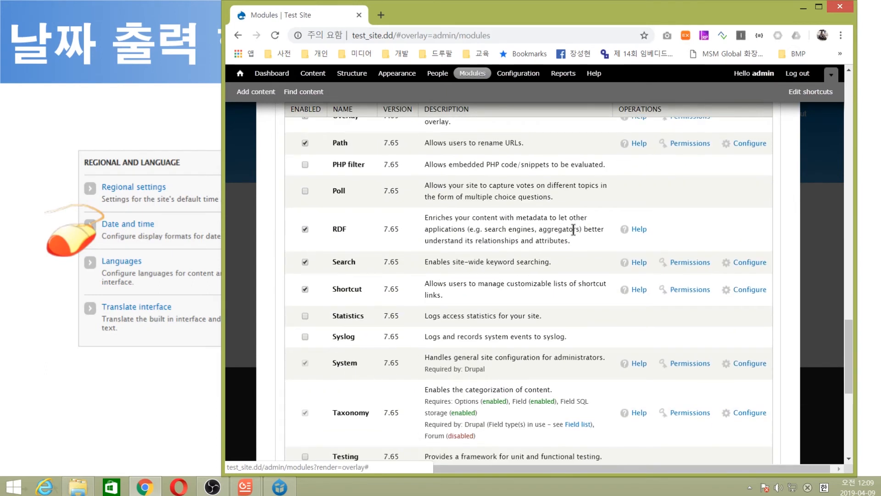
{"action": "scroll", "coordinate": [573, 230], "scroll_direction": "down", "scroll_amount": 6}
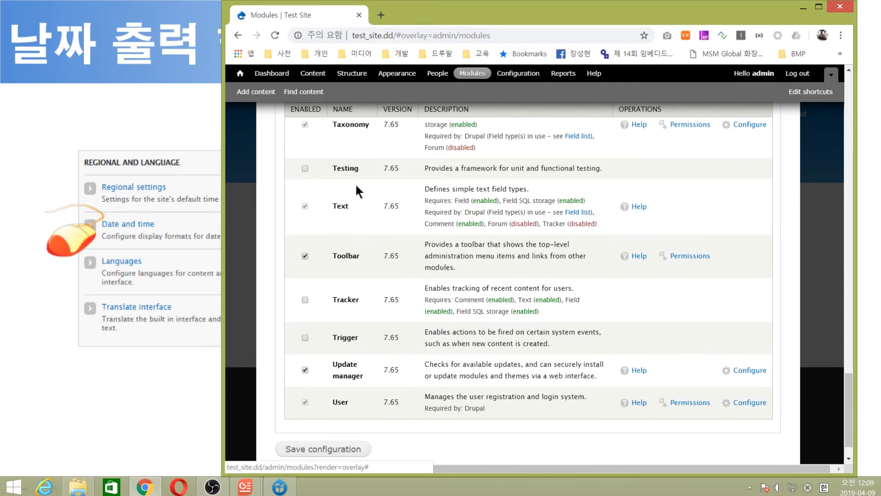
{"action": "scroll", "coordinate": [400, 233], "scroll_direction": "up", "scroll_amount": 6}
{"action": "scroll", "coordinate": [400, 233], "scroll_direction": "up", "scroll_amount": 4}
{"action": "scroll", "coordinate": [400, 233], "scroll_direction": "up", "scroll_amount": 3}
{"action": "scroll", "coordinate": [400, 233], "scroll_direction": "up", "scroll_amount": 1}
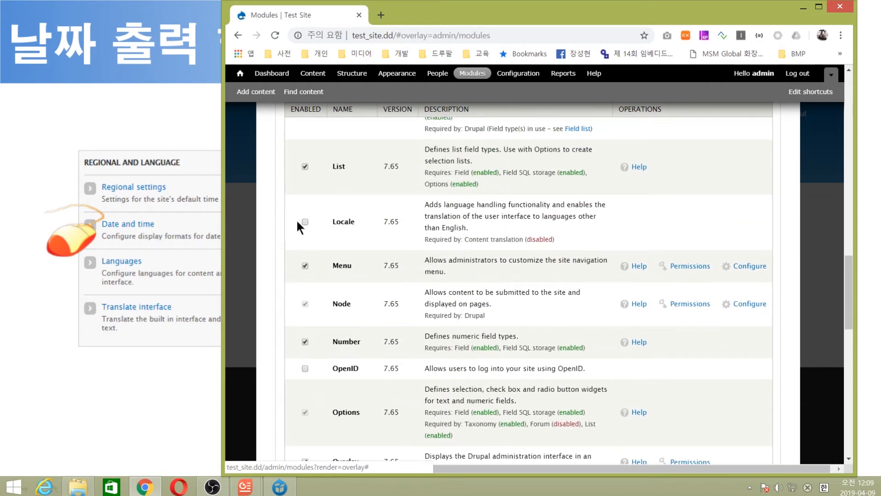
{"action": "left_click", "coordinate": [305, 222]}
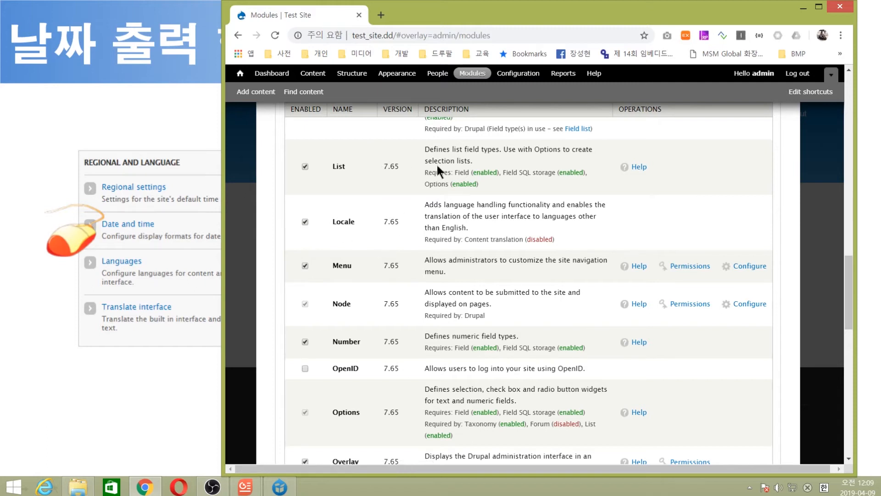
{"action": "scroll", "coordinate": [270, 154], "scroll_direction": "down", "scroll_amount": 11}
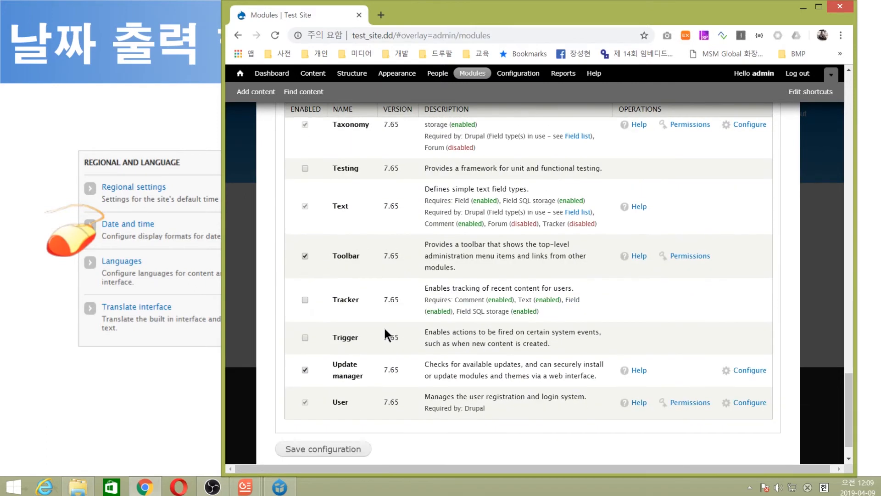
{"action": "scroll", "coordinate": [384, 326], "scroll_direction": "down", "scroll_amount": 1}
{"action": "left_click", "coordinate": [350, 422]}
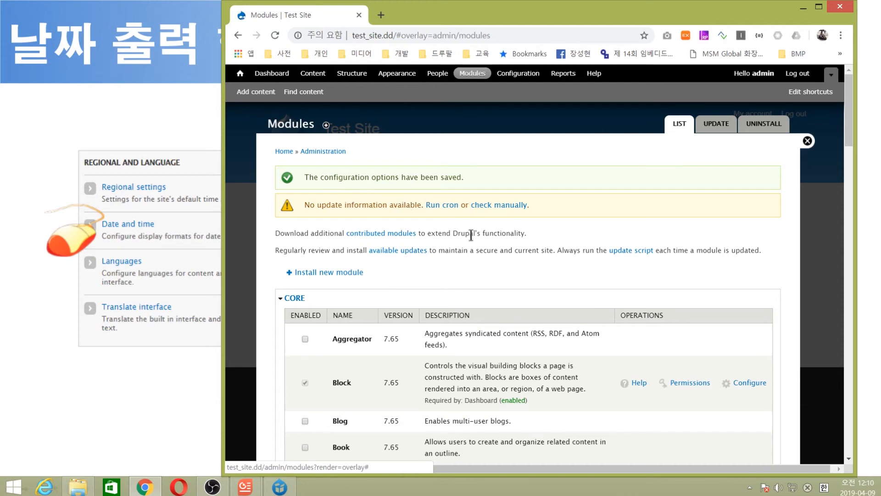
Step: Review the site's regional settings for country, first day of week and time zone, and save the configuration
{"action": "left_click", "coordinate": [522, 78]}
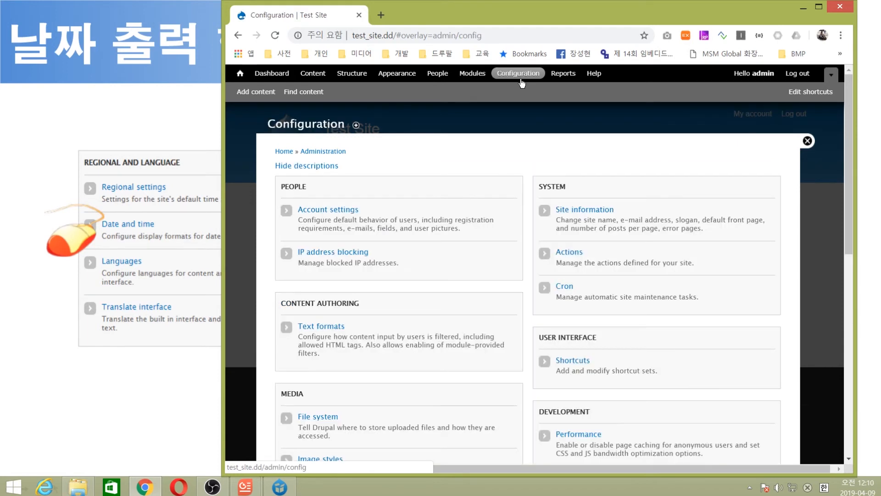
{"action": "scroll", "coordinate": [465, 215], "scroll_direction": "down", "scroll_amount": 3}
{"action": "scroll", "coordinate": [469, 215], "scroll_direction": "down", "scroll_amount": 6}
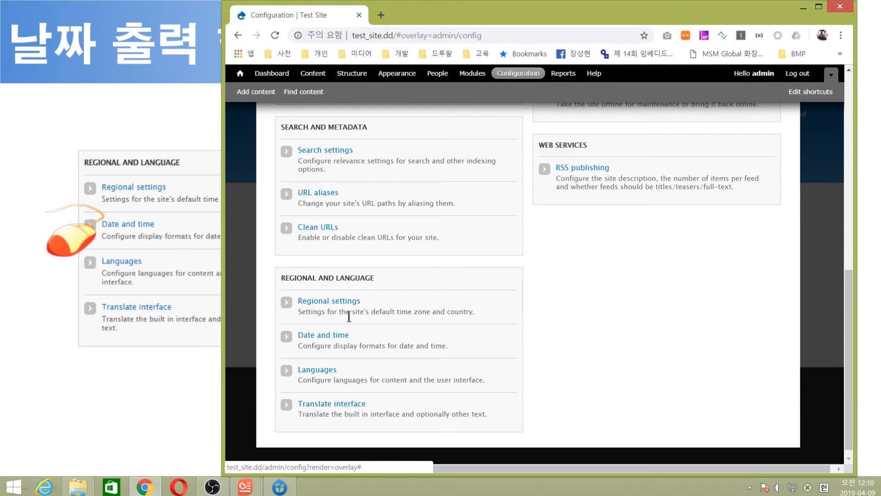
{"action": "left_click", "coordinate": [334, 305]}
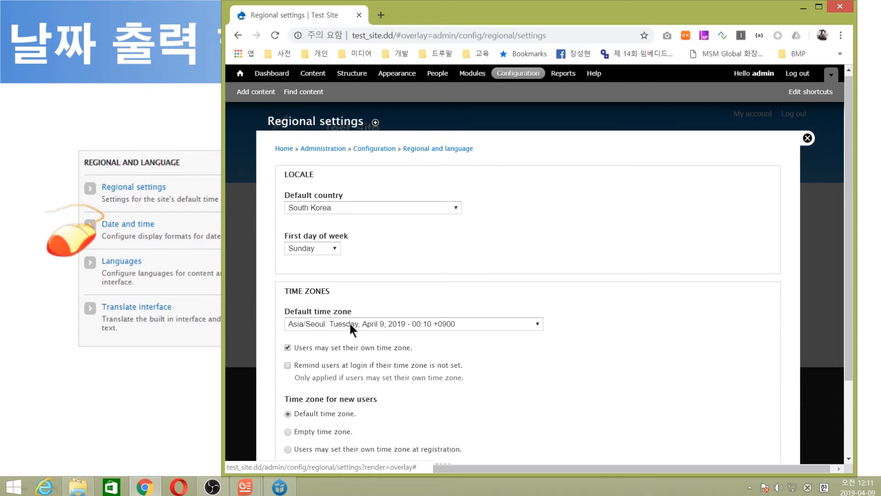
{"action": "scroll", "coordinate": [349, 327], "scroll_direction": "down", "scroll_amount": 2}
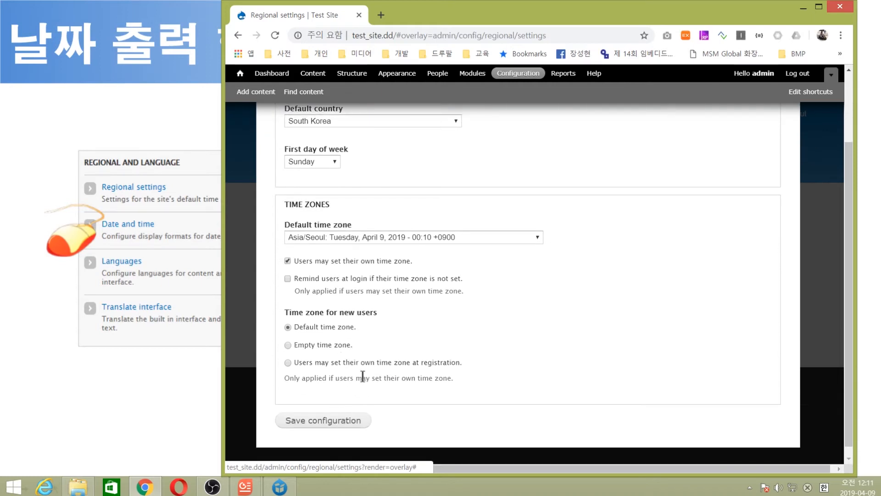
{"action": "scroll", "coordinate": [436, 301], "scroll_direction": "up", "scroll_amount": 2}
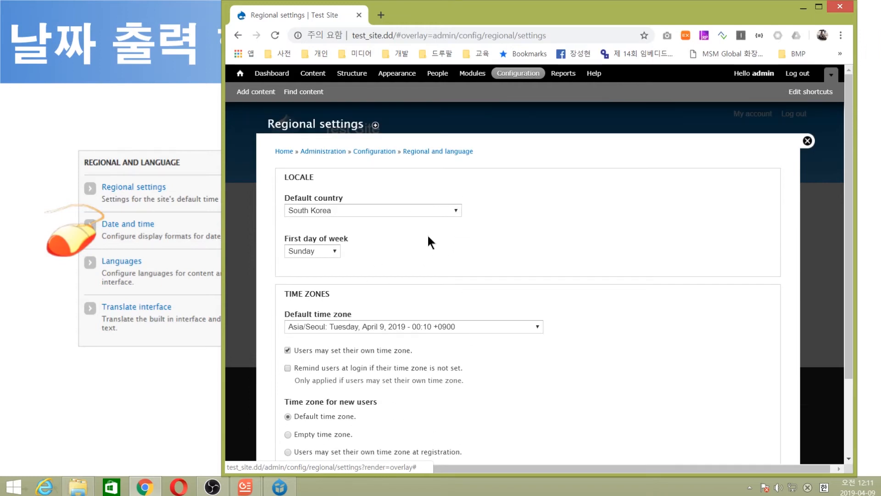
{"action": "scroll", "coordinate": [415, 267], "scroll_direction": "down", "scroll_amount": 2}
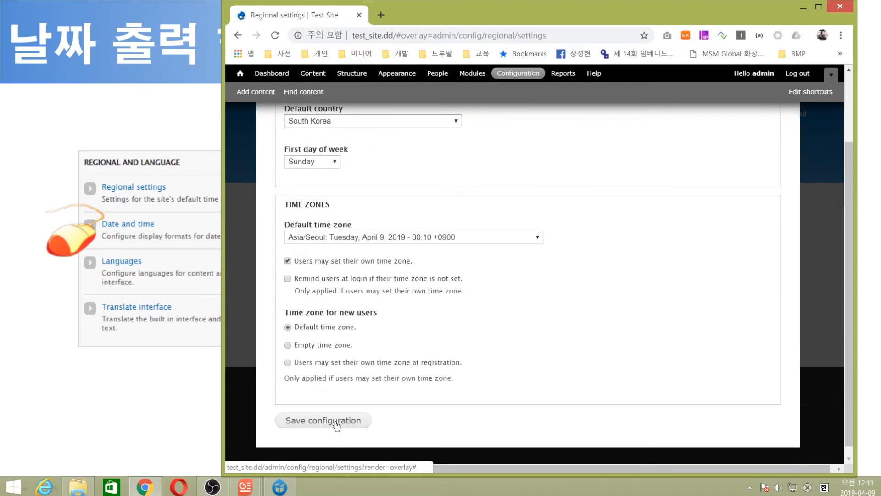
{"action": "left_click", "coordinate": [337, 425]}
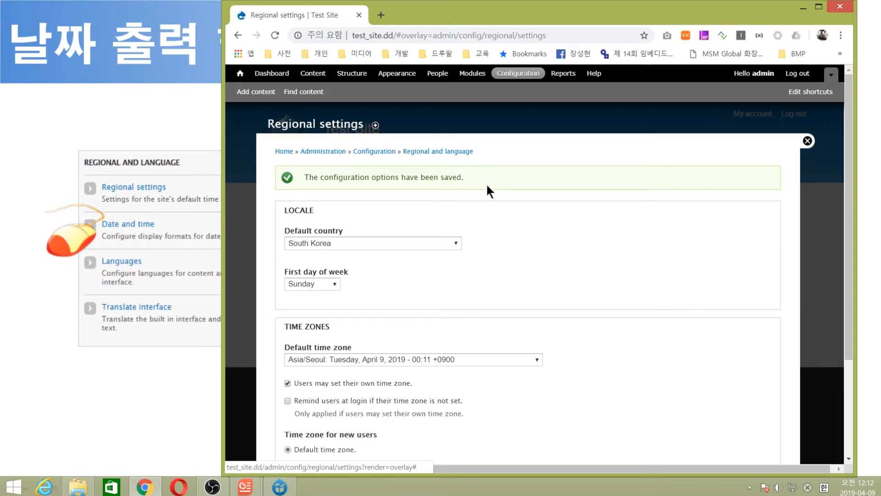
Step: Open the form for adding a language in the site's language configuration
{"action": "left_click", "coordinate": [376, 152]}
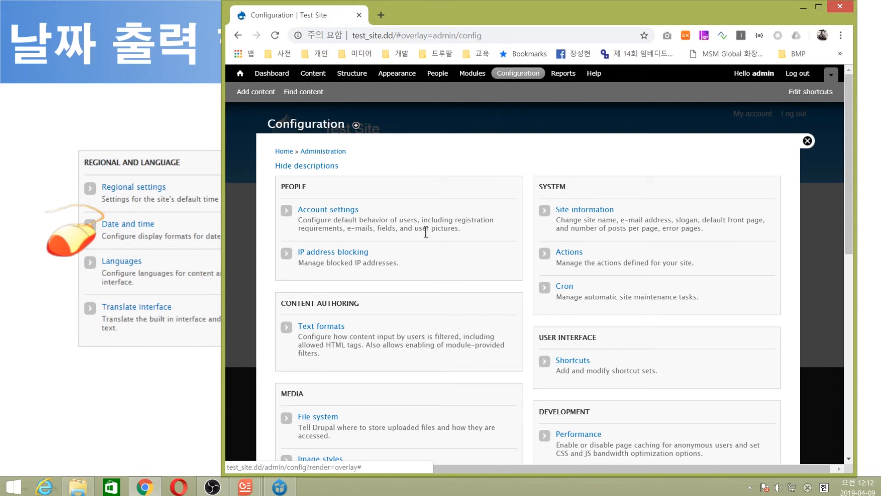
{"action": "scroll", "coordinate": [426, 232], "scroll_direction": "down", "scroll_amount": 3}
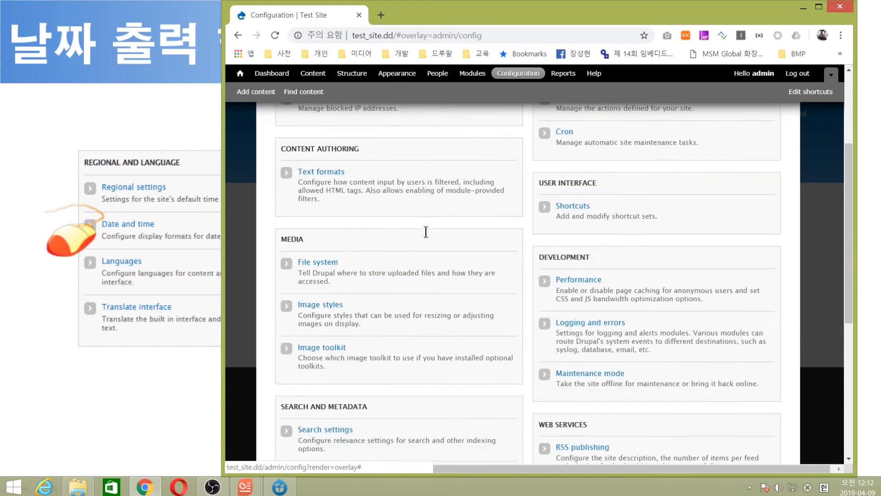
{"action": "scroll", "coordinate": [426, 231], "scroll_direction": "down", "scroll_amount": 5}
{"action": "scroll", "coordinate": [425, 231], "scroll_direction": "down", "scroll_amount": 1}
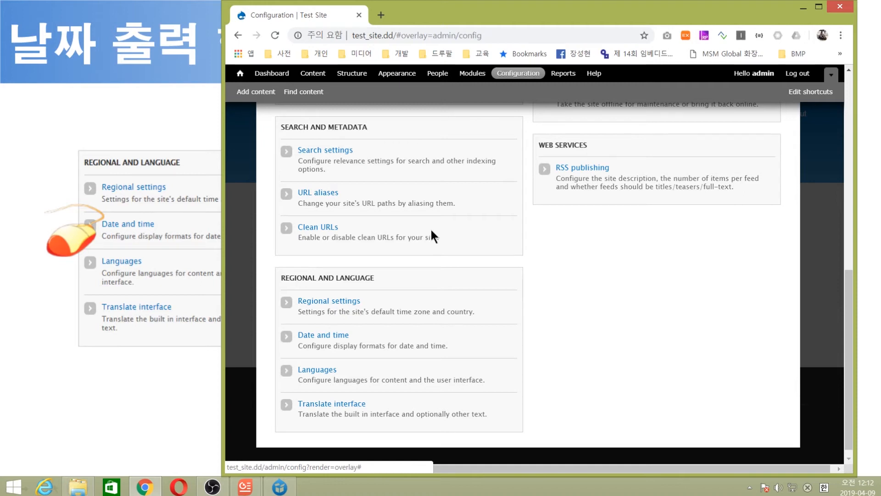
{"action": "left_click", "coordinate": [324, 374]}
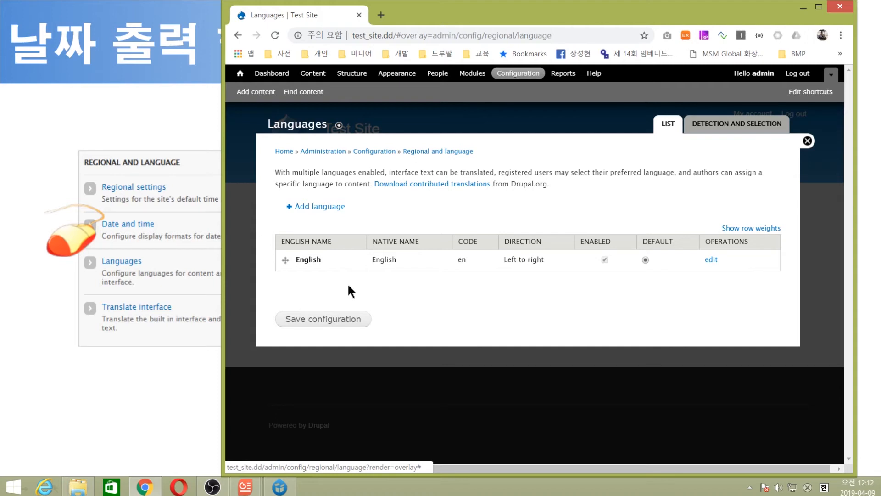
{"action": "left_click", "coordinate": [326, 211]}
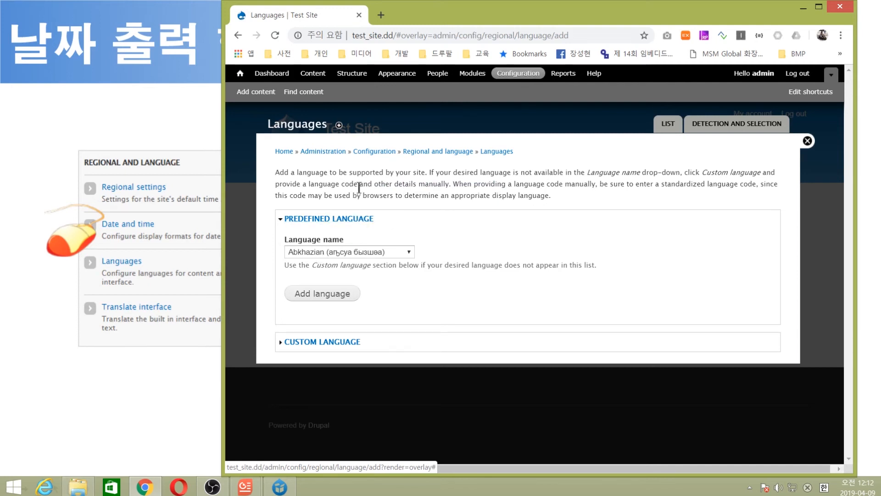
Step: Add the predefined language Korean (한국어) and save it as the site's default language
{"action": "left_click", "coordinate": [355, 254]}
{"action": "scroll", "coordinate": [381, 218], "scroll_direction": "down", "scroll_amount": 7}
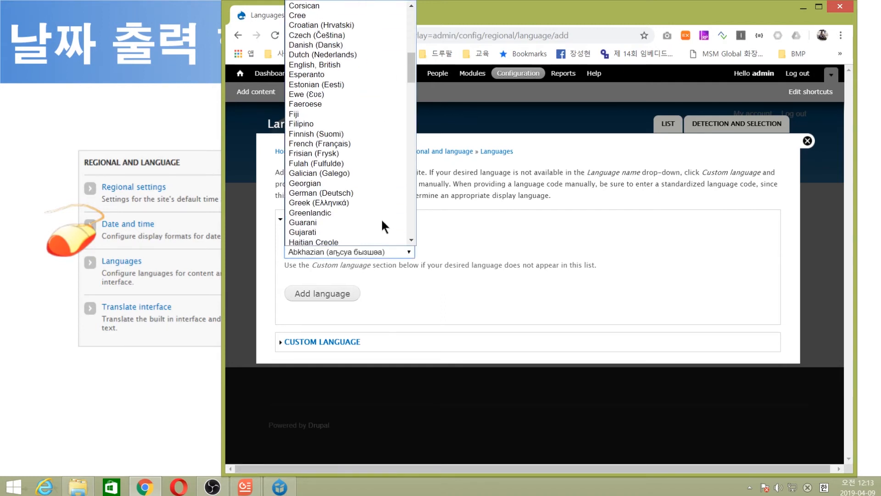
{"action": "scroll", "coordinate": [385, 216], "scroll_direction": "down", "scroll_amount": 7}
{"action": "scroll", "coordinate": [371, 205], "scroll_direction": "down", "scroll_amount": 3}
{"action": "scroll", "coordinate": [371, 205], "scroll_direction": "up", "scroll_amount": 3}
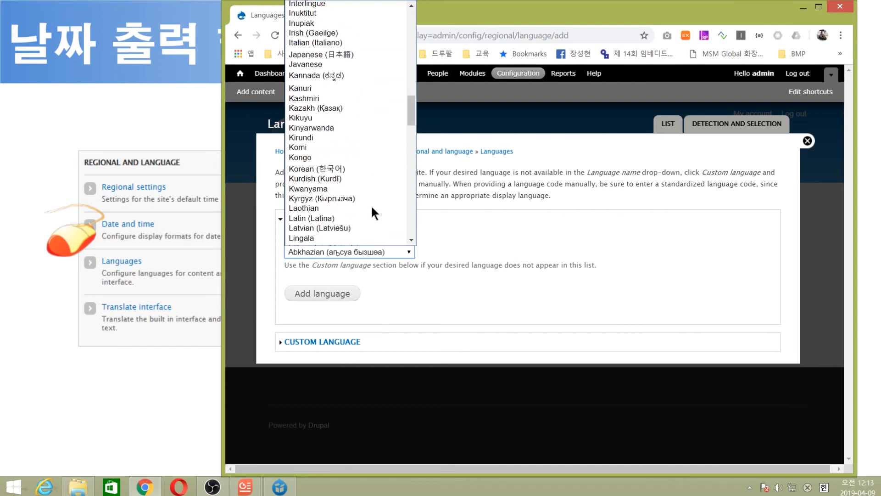
{"action": "left_click", "coordinate": [357, 169]}
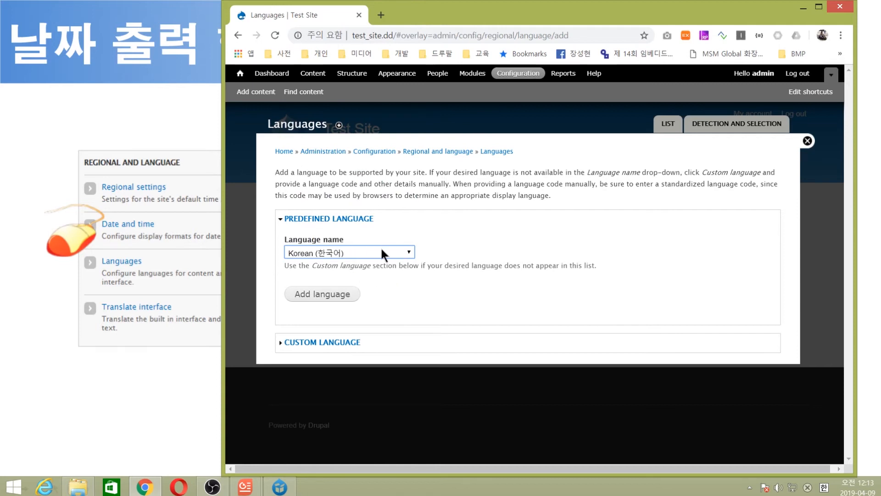
{"action": "left_click", "coordinate": [335, 303]}
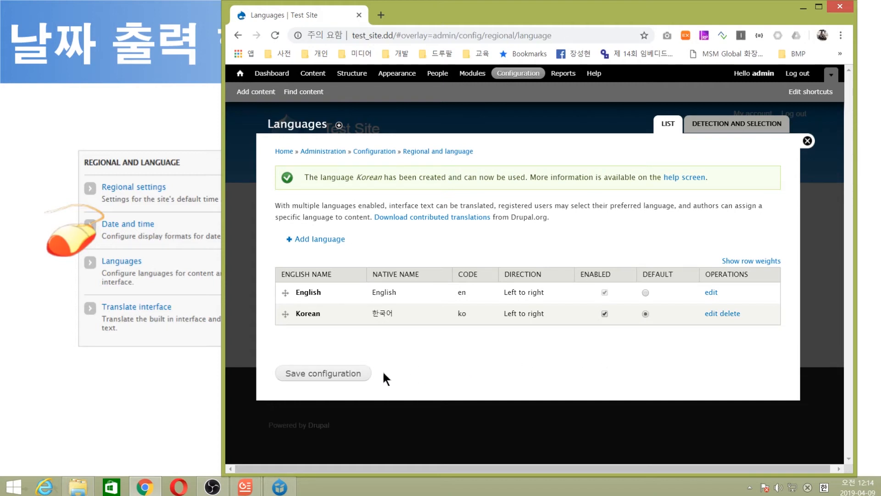
{"action": "left_click", "coordinate": [338, 376]}
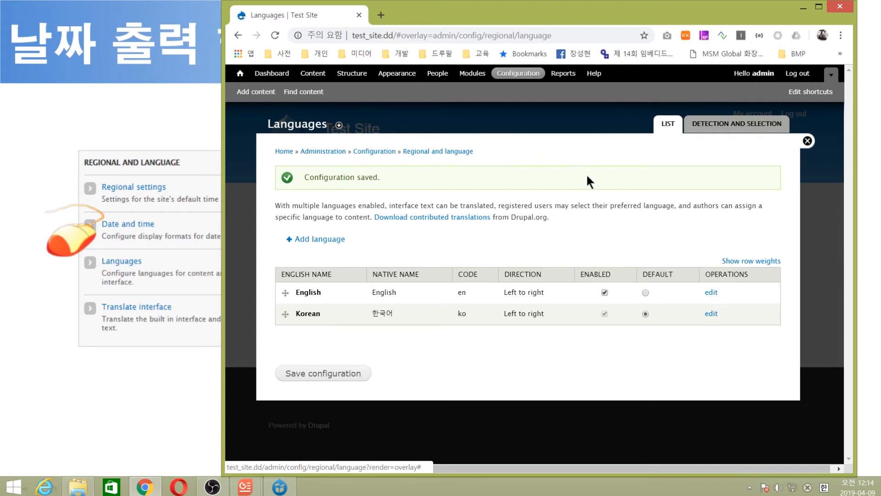
Step: Enable URL, Session and Browser language detection, place Browser above User in the order, and save the settings
{"action": "left_click", "coordinate": [711, 130]}
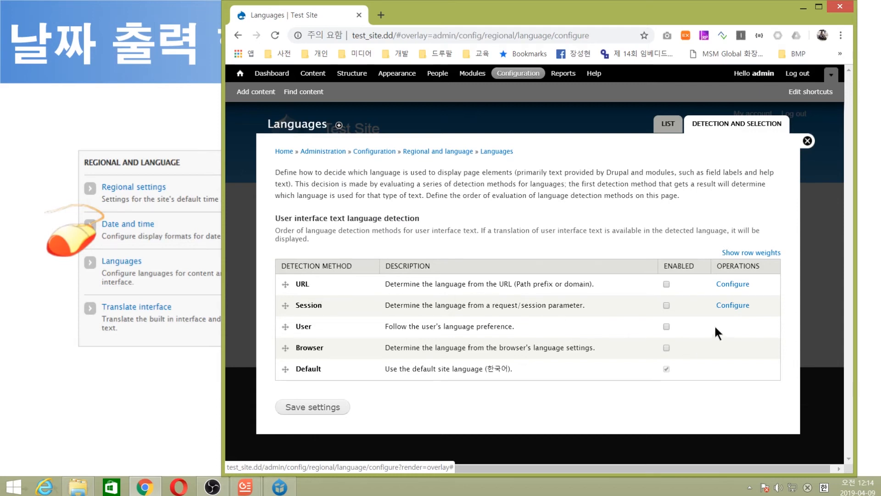
{"action": "left_click", "coordinate": [667, 285]}
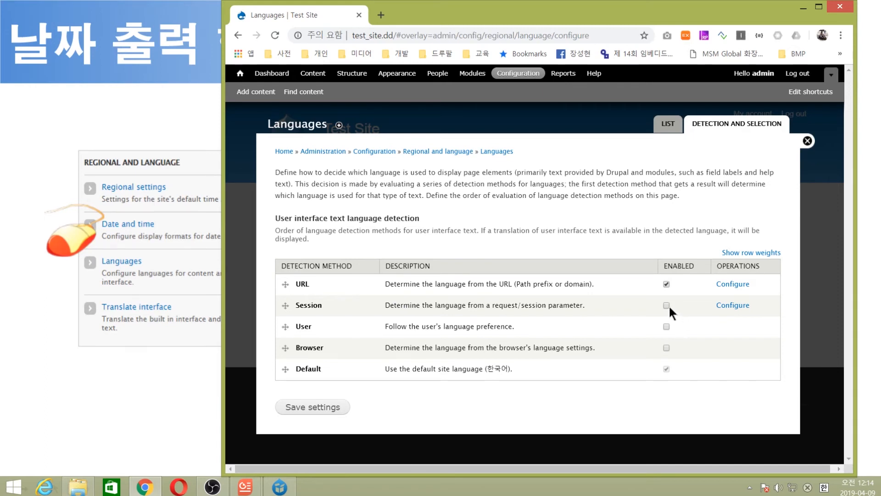
{"action": "left_click", "coordinate": [667, 306]}
{"action": "left_click_drag", "start_coordinate": [288, 342], "coordinate": [285, 327]}
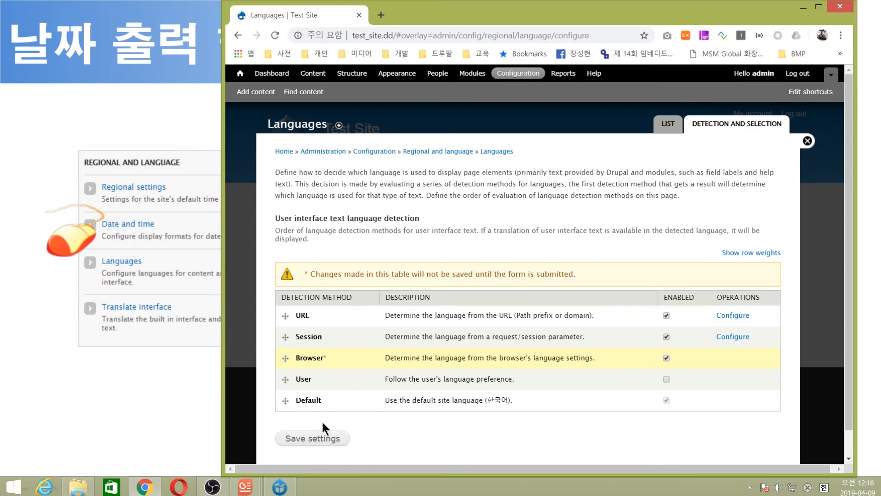
{"action": "left_click", "coordinate": [319, 440]}
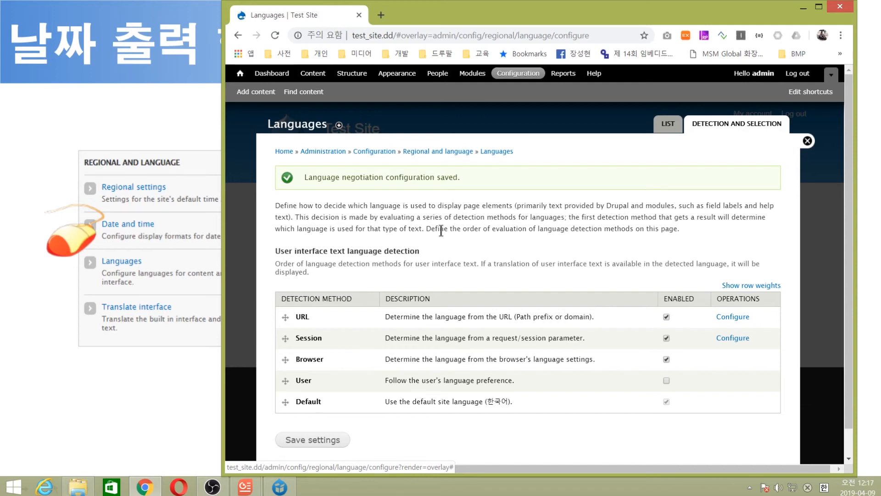
Step: Search Google for "drupal" in a new browser tab and open the Download & Extend page of Drupal.org
{"action": "left_click", "coordinate": [380, 14]}
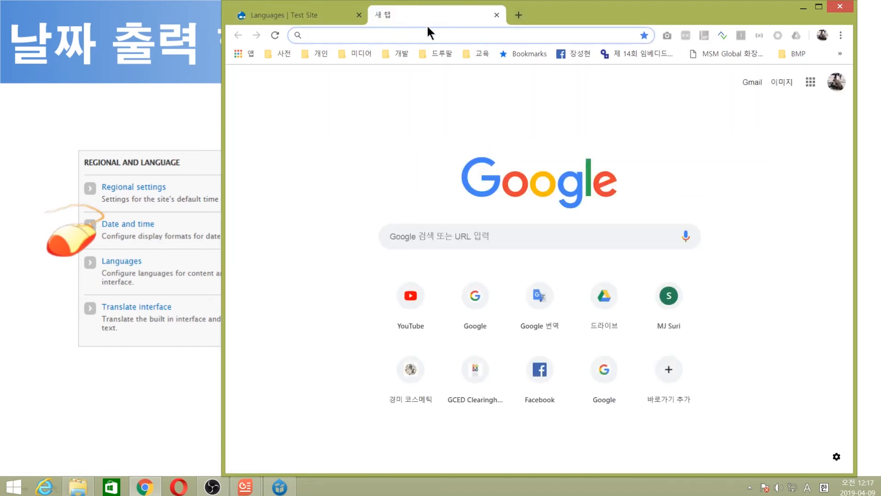
{"action": "left_click", "coordinate": [307, 13]}
{"action": "left_click", "coordinate": [387, 14]}
{"action": "left_click", "coordinate": [445, 228]}
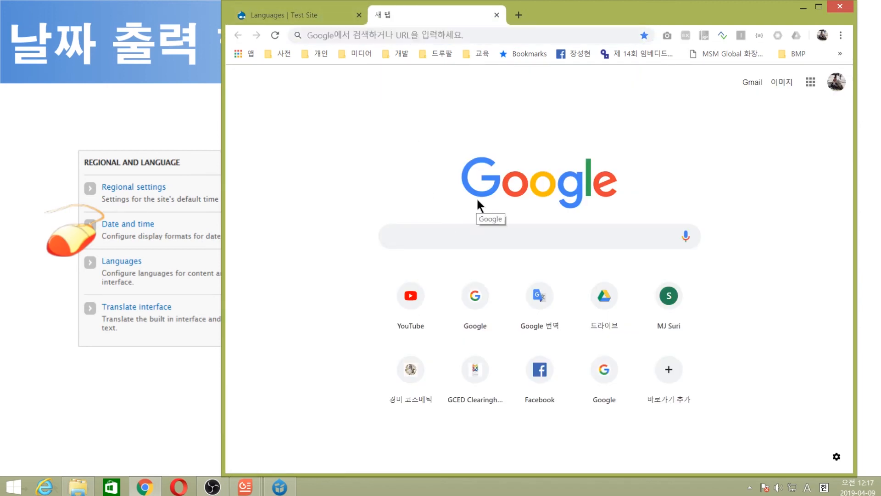
{"action": "type", "text": "drup"}
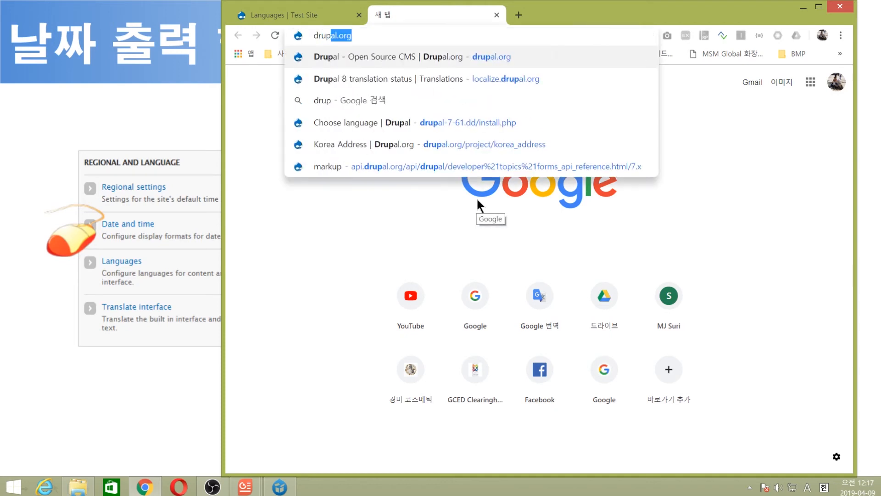
{"action": "type", "text": "al"}
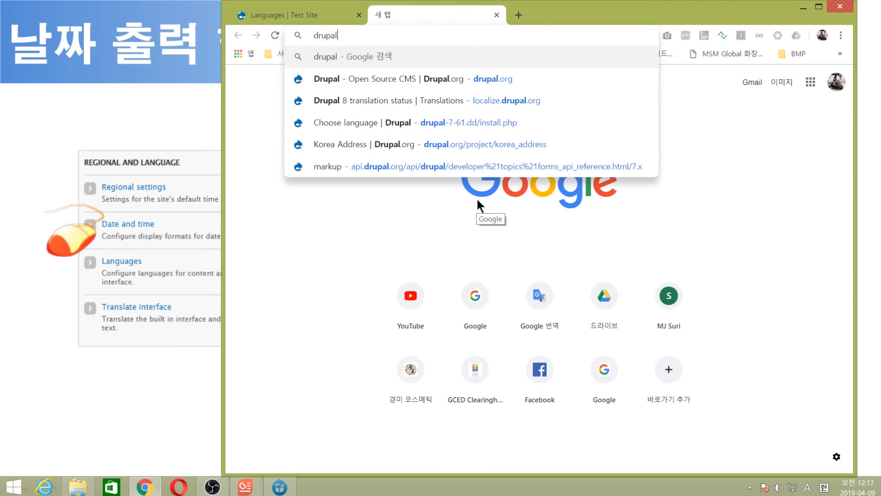
{"action": "key", "text": "Return"}
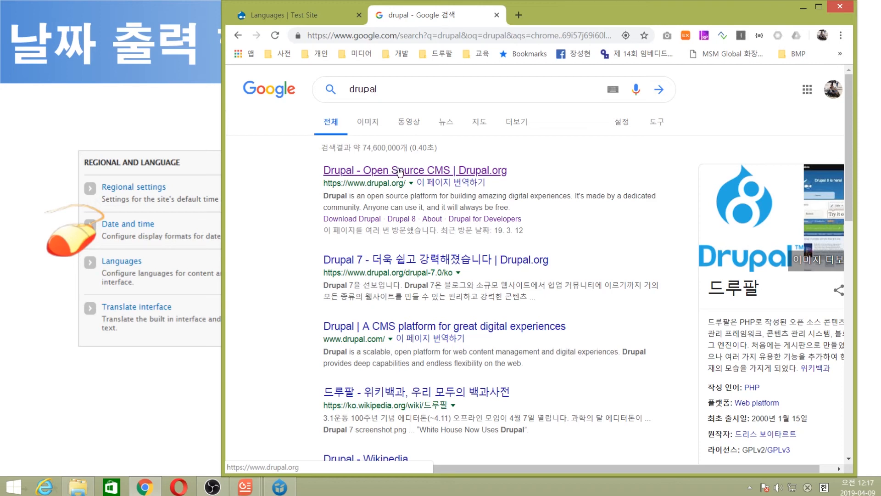
{"action": "left_click", "coordinate": [399, 171]}
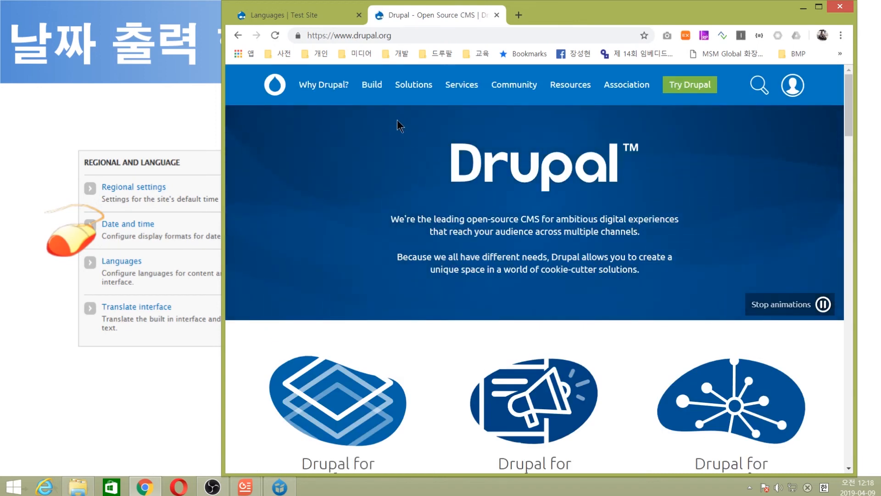
{"action": "mouse_move", "coordinate": [374, 90]}
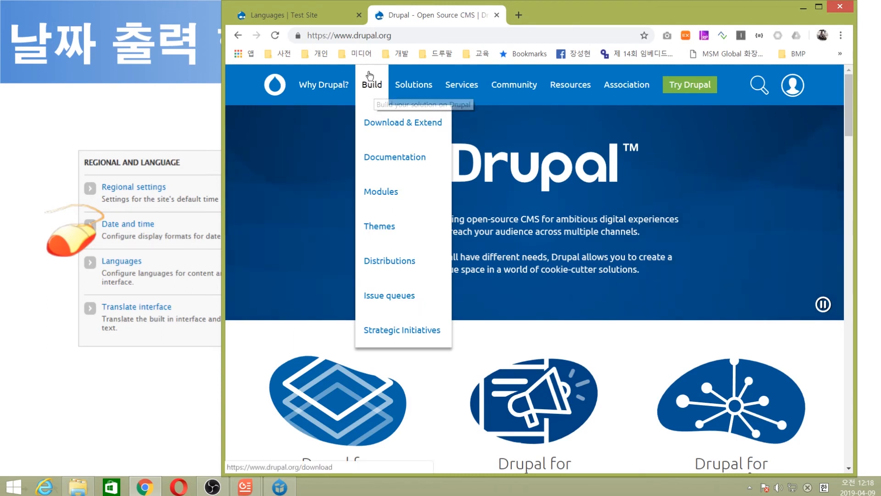
{"action": "left_click", "coordinate": [397, 125]}
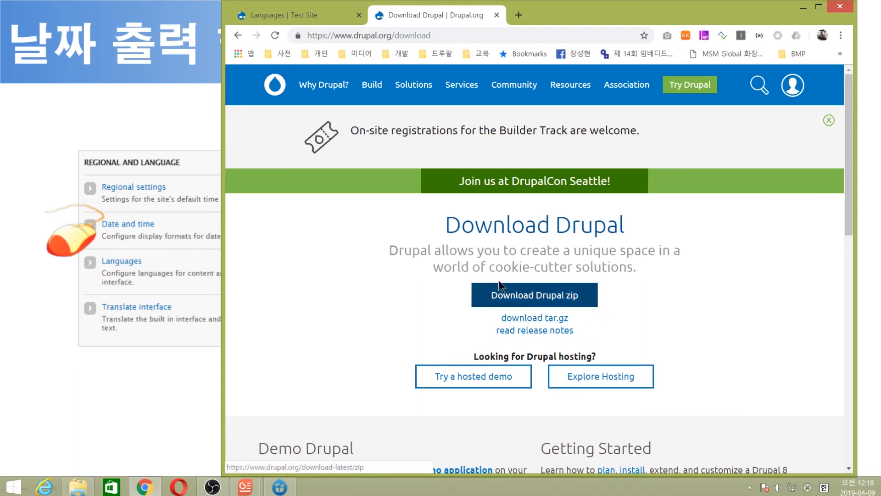
Step: Open the Drupal Translations site linked in the Translations section of the download page
{"action": "scroll", "coordinate": [530, 291], "scroll_direction": "down", "scroll_amount": 1}
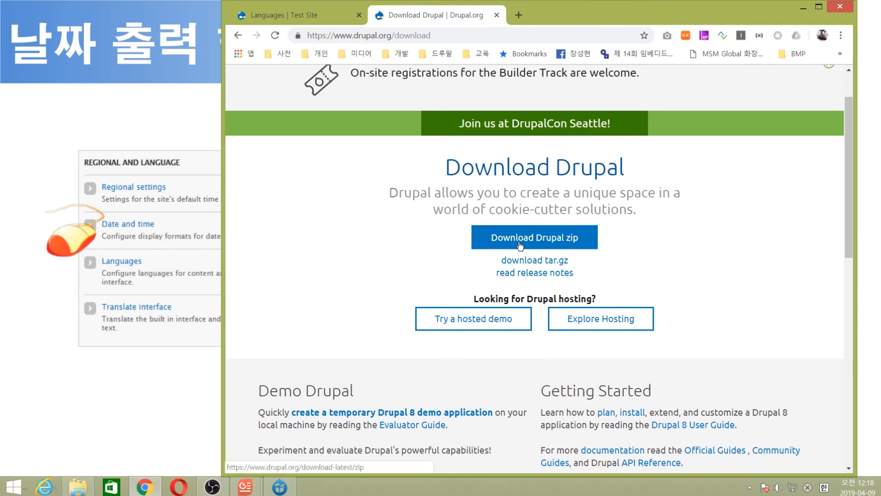
{"action": "scroll", "coordinate": [520, 246], "scroll_direction": "down", "scroll_amount": 1}
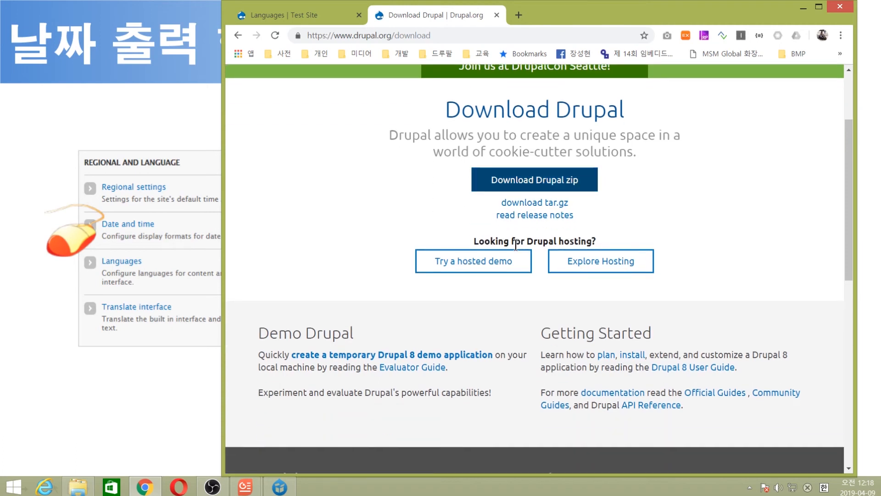
{"action": "scroll", "coordinate": [510, 243], "scroll_direction": "down", "scroll_amount": 2}
{"action": "scroll", "coordinate": [508, 240], "scroll_direction": "down", "scroll_amount": 3}
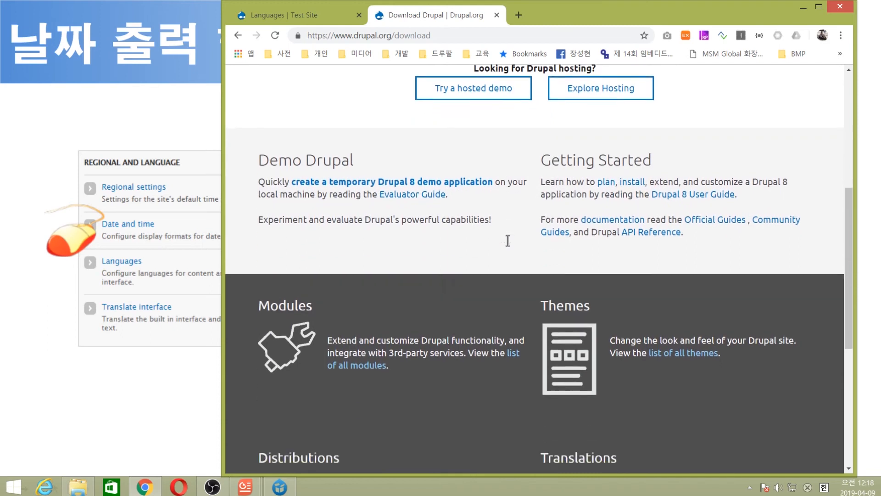
{"action": "scroll", "coordinate": [509, 240], "scroll_direction": "down", "scroll_amount": 2}
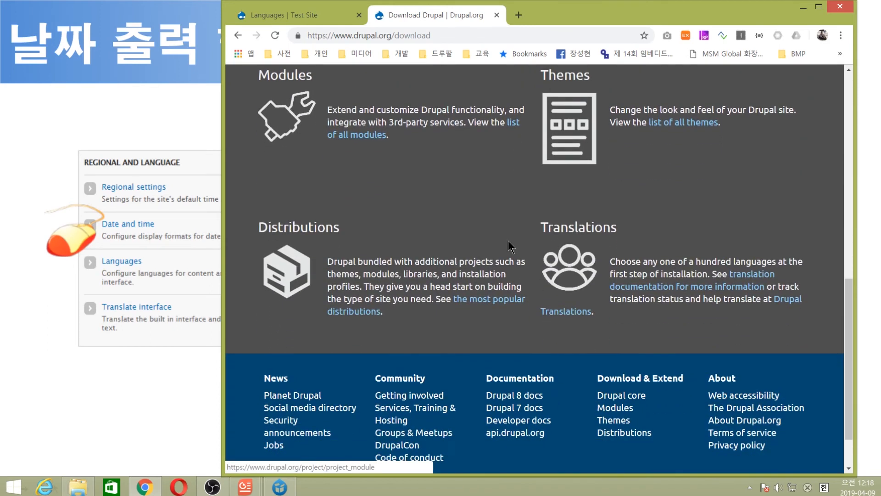
{"action": "left_click_drag", "start_coordinate": [542, 230], "coordinate": [620, 236]}
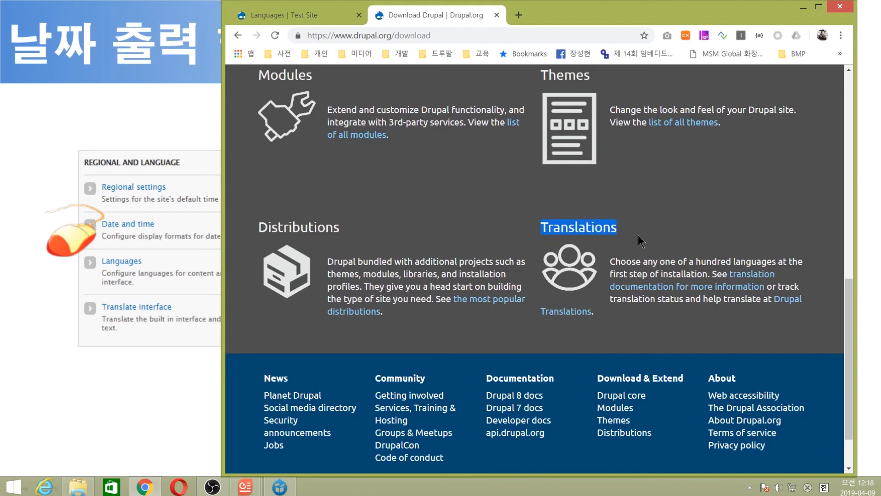
{"action": "left_click", "coordinate": [581, 221]}
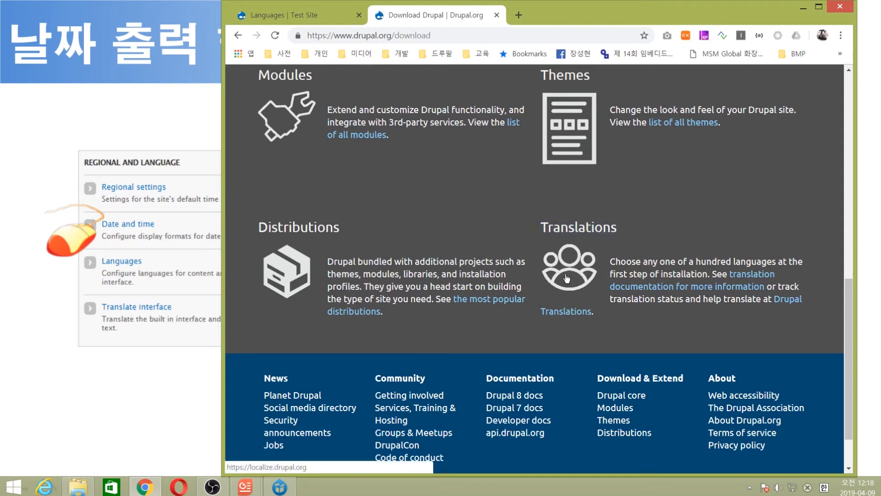
{"action": "left_click", "coordinate": [577, 315]}
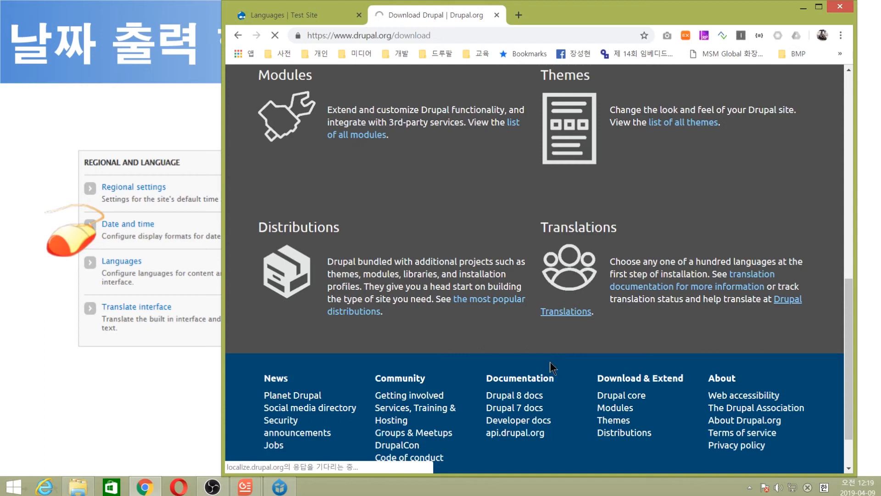
{"action": "left_click", "coordinate": [576, 292]}
{"action": "scroll", "coordinate": [511, 354], "scroll_direction": "down", "scroll_amount": 1}
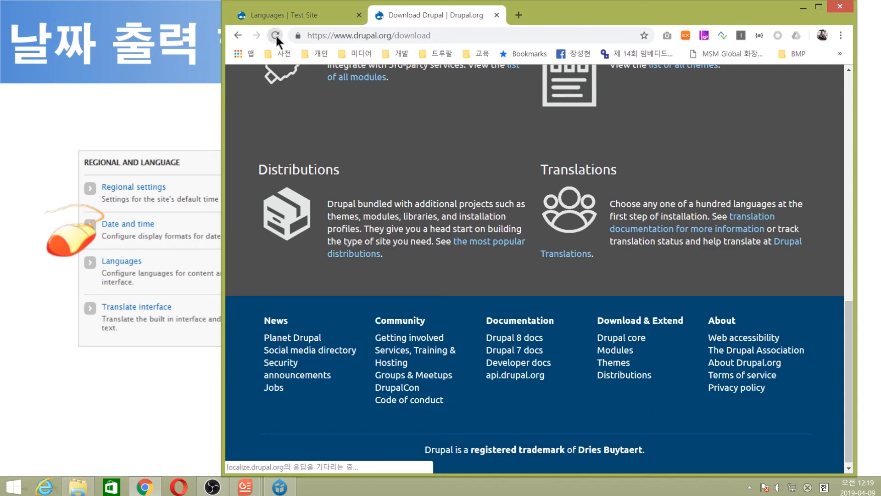
{"action": "left_click", "coordinate": [573, 220]}
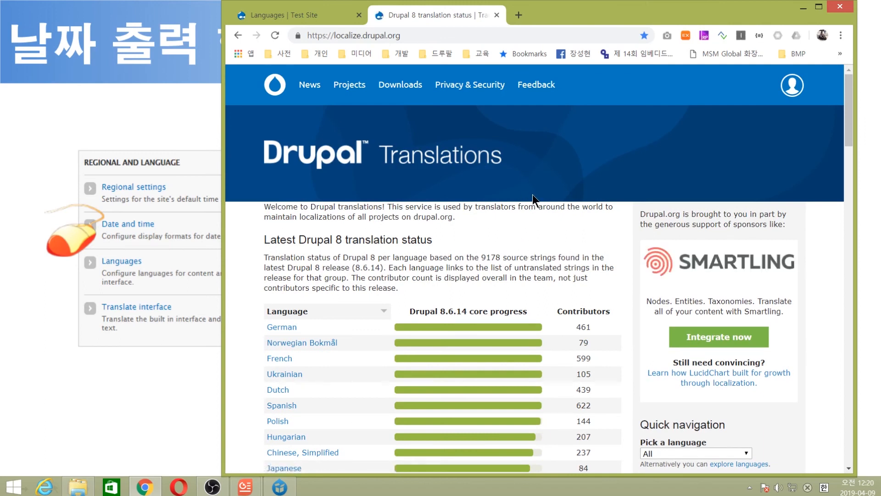
Step: Examine the Drupal 8 translation status table for the core progress of each language, including Korean
{"action": "scroll", "coordinate": [533, 194], "scroll_direction": "down", "scroll_amount": 2}
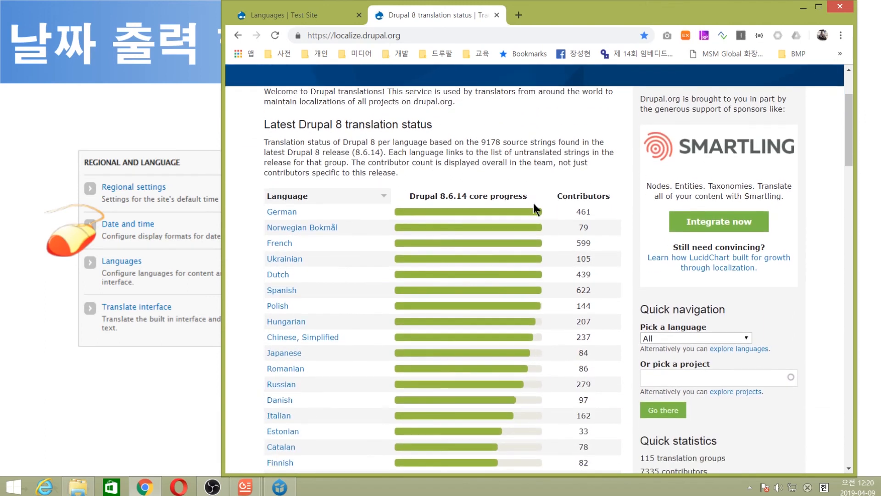
{"action": "scroll", "coordinate": [365, 342], "scroll_direction": "down", "scroll_amount": 1}
{"action": "scroll", "coordinate": [360, 294], "scroll_direction": "up", "scroll_amount": 3}
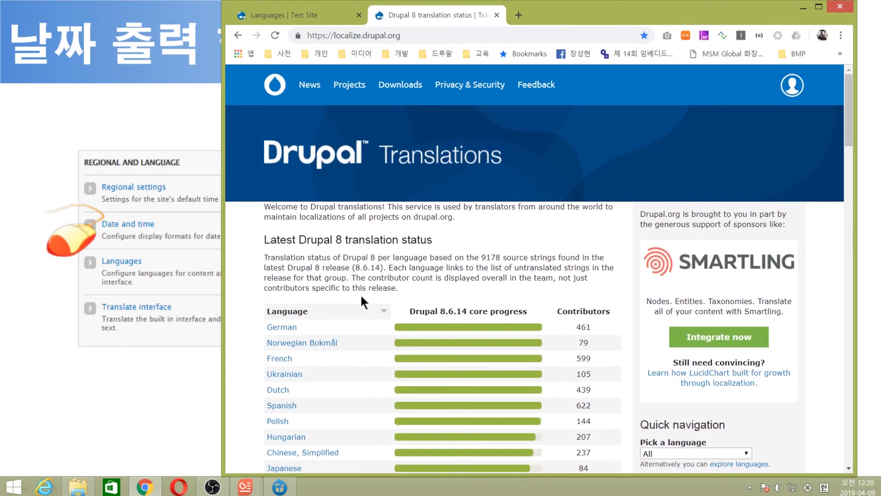
{"action": "scroll", "coordinate": [349, 328], "scroll_direction": "down", "scroll_amount": 1}
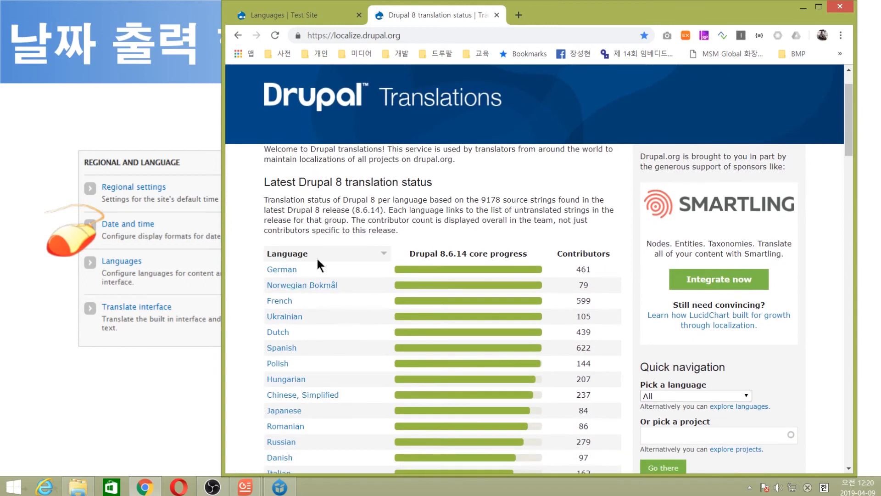
{"action": "scroll", "coordinate": [298, 349], "scroll_direction": "down", "scroll_amount": 4}
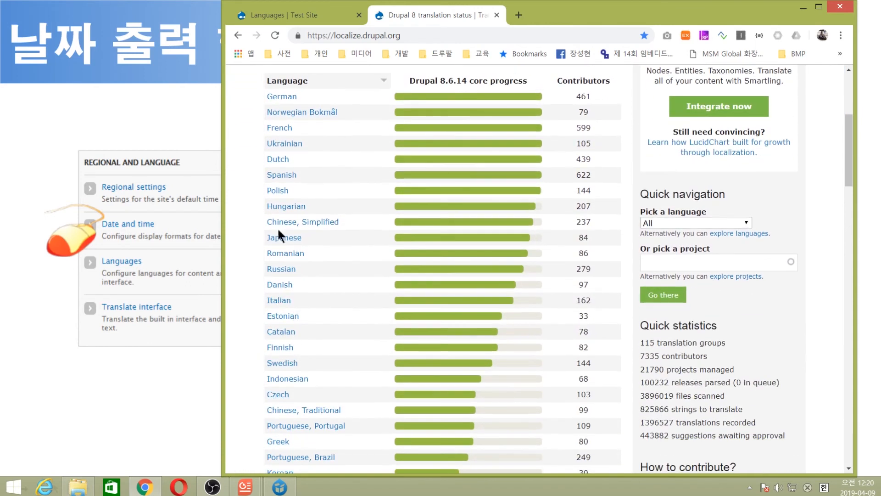
{"action": "scroll", "coordinate": [285, 344], "scroll_direction": "down", "scroll_amount": 2}
{"action": "scroll", "coordinate": [287, 337], "scroll_direction": "up", "scroll_amount": 6}
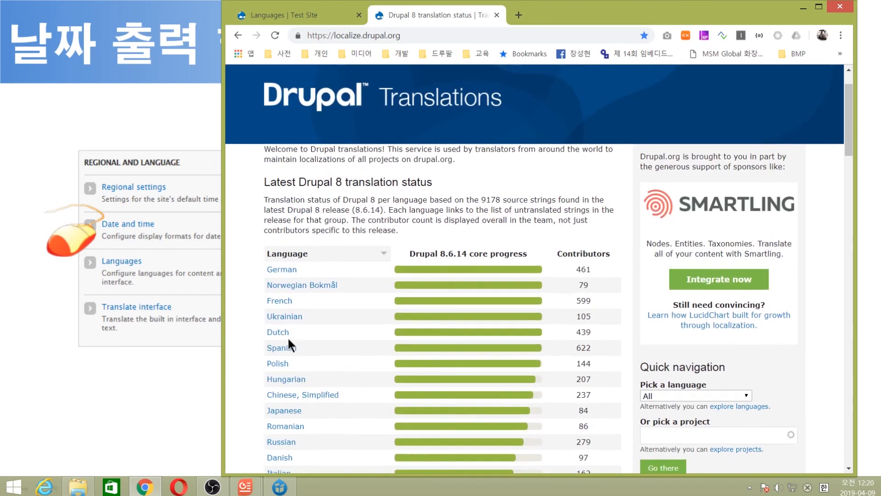
{"action": "scroll", "coordinate": [288, 337], "scroll_direction": "down", "scroll_amount": 2}
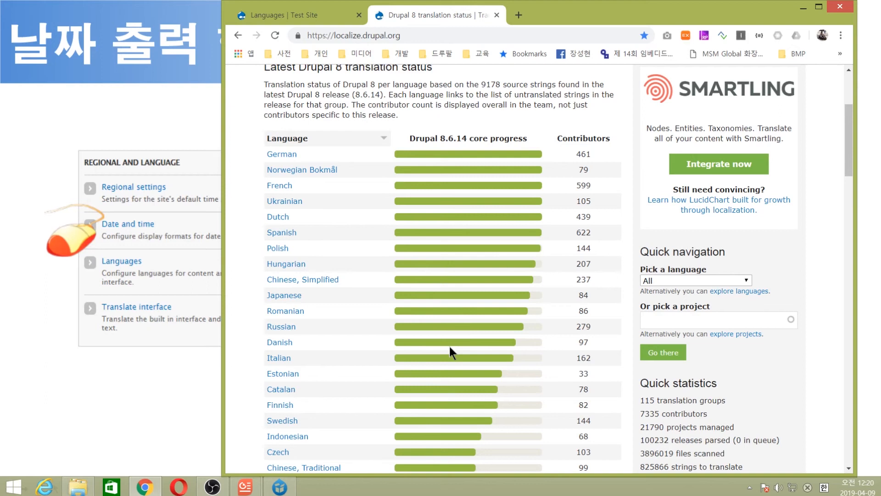
{"action": "scroll", "coordinate": [384, 324], "scroll_direction": "up", "scroll_amount": 3}
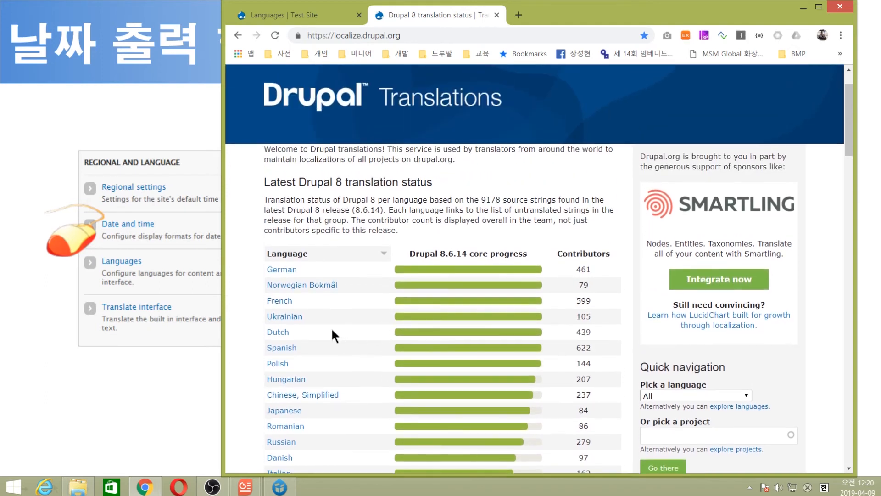
{"action": "mouse_move", "coordinate": [494, 379]}
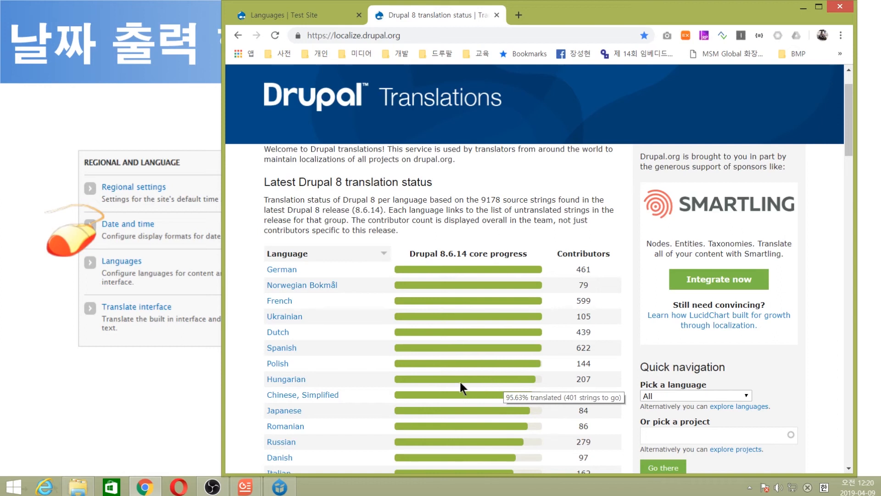
{"action": "scroll", "coordinate": [361, 393], "scroll_direction": "down", "scroll_amount": 2}
{"action": "scroll", "coordinate": [363, 397], "scroll_direction": "down", "scroll_amount": 2}
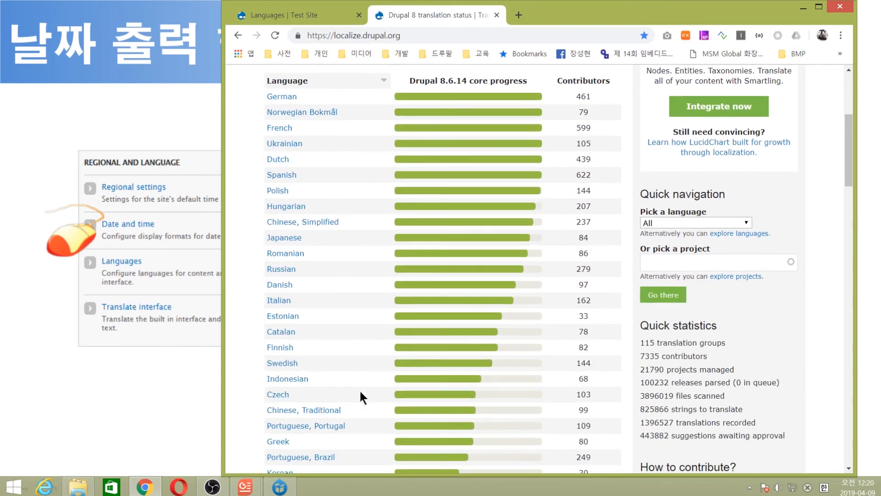
{"action": "scroll", "coordinate": [362, 391], "scroll_direction": "down", "scroll_amount": 1}
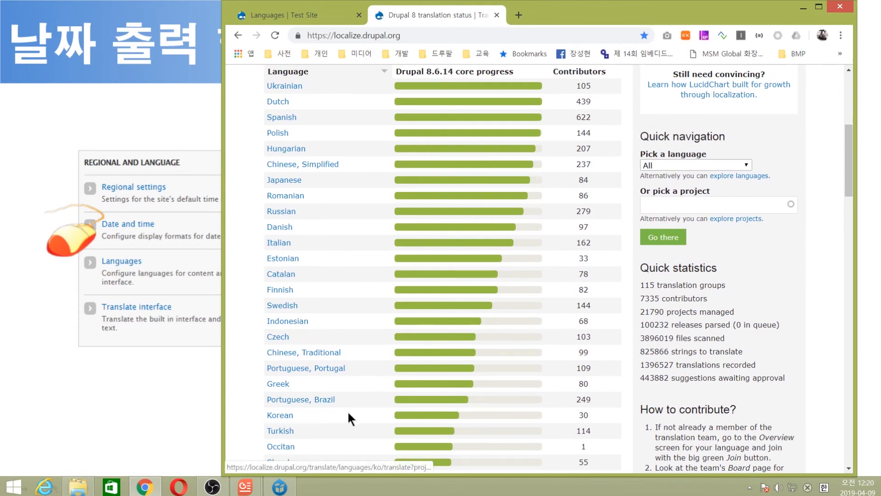
{"action": "mouse_move", "coordinate": [429, 415]}
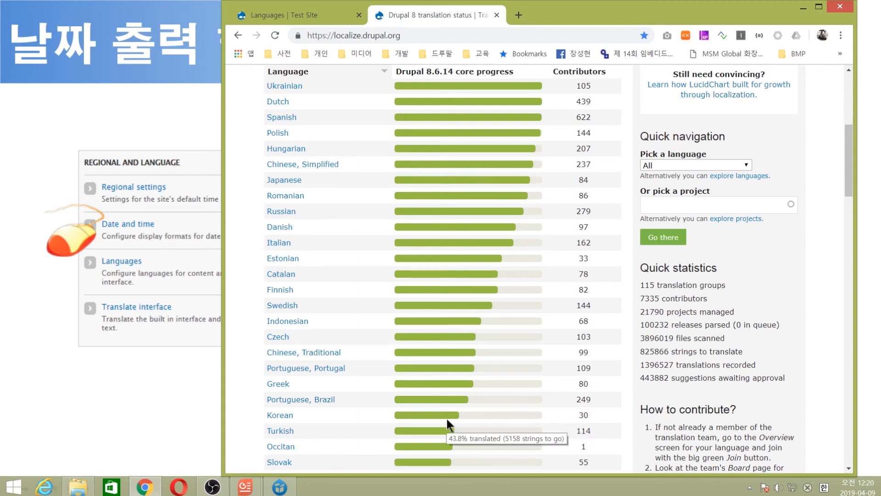
Step: Open the Korean translation overview and download the translation file for Drupal core 7.65
{"action": "left_click", "coordinate": [280, 415]}
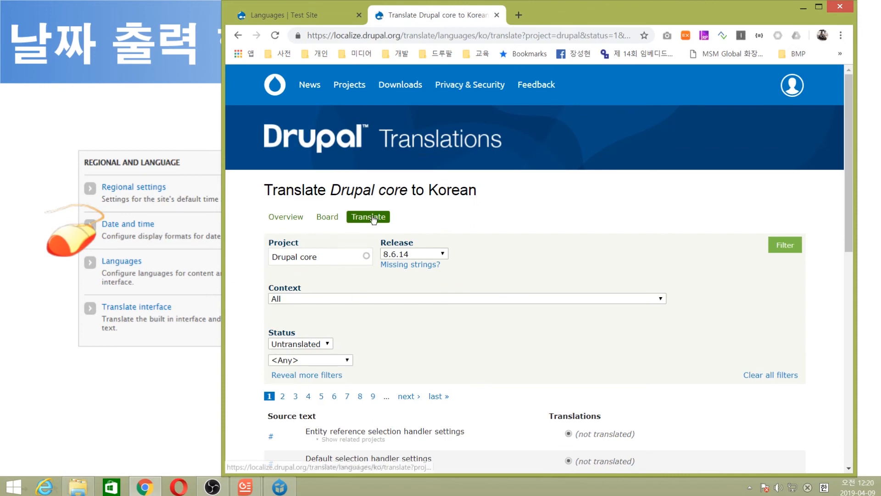
{"action": "left_click", "coordinate": [286, 217]}
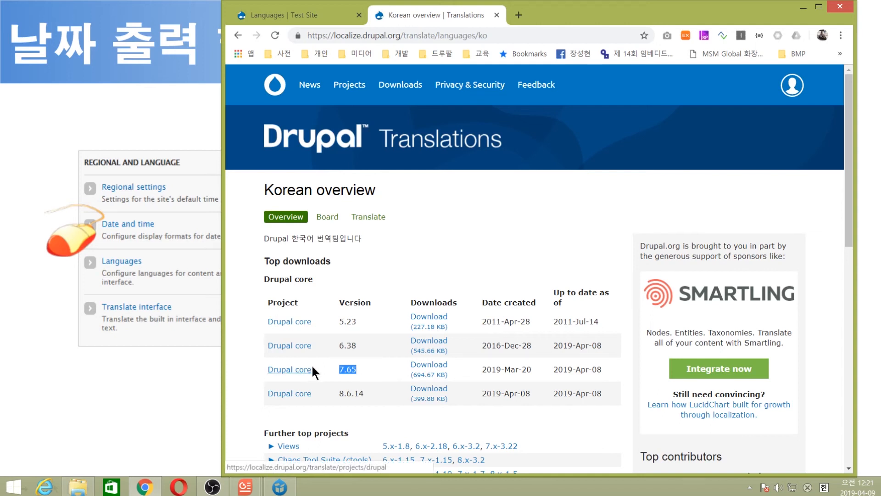
{"action": "left_click", "coordinate": [375, 370]}
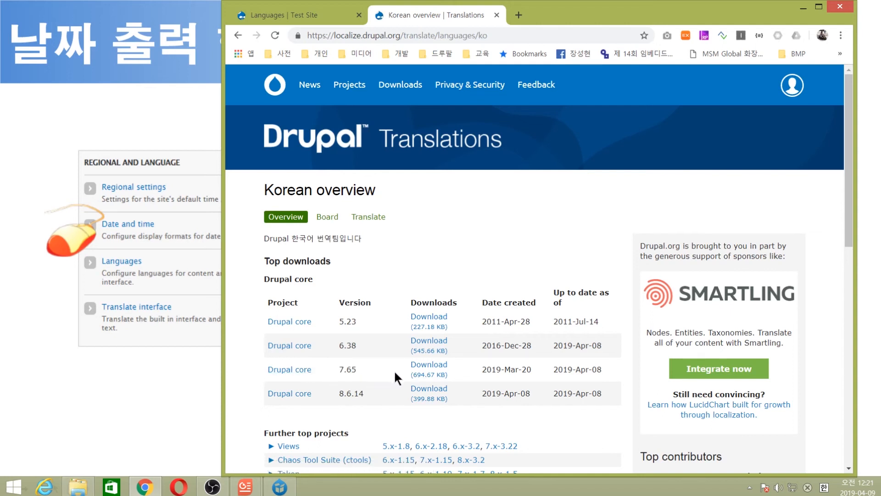
{"action": "left_click", "coordinate": [435, 370]}
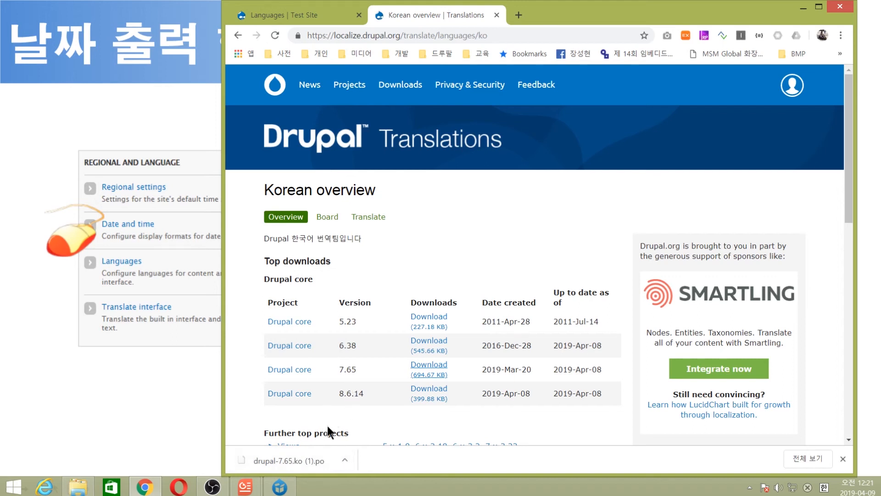
Step: Show the downloaded drupal-7.65.ko (1).po file in its folder and move the folder window away from the browser page
{"action": "left_click", "coordinate": [344, 460]}
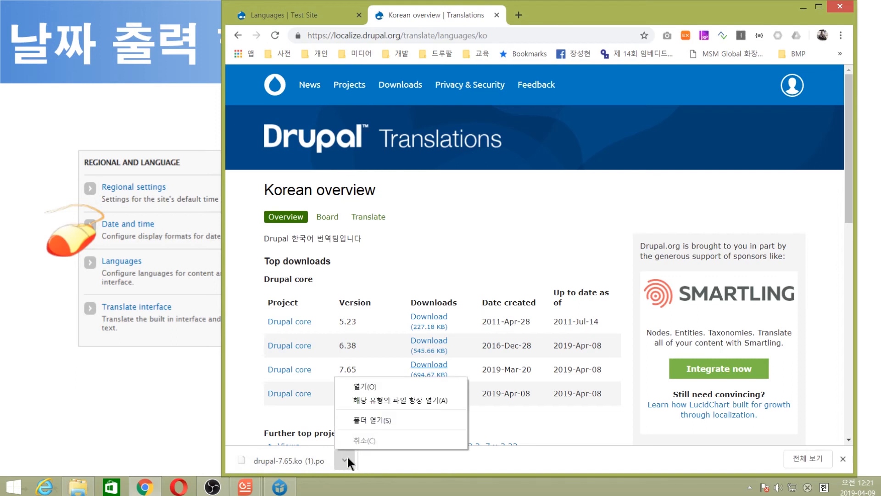
{"action": "left_click", "coordinate": [400, 420]}
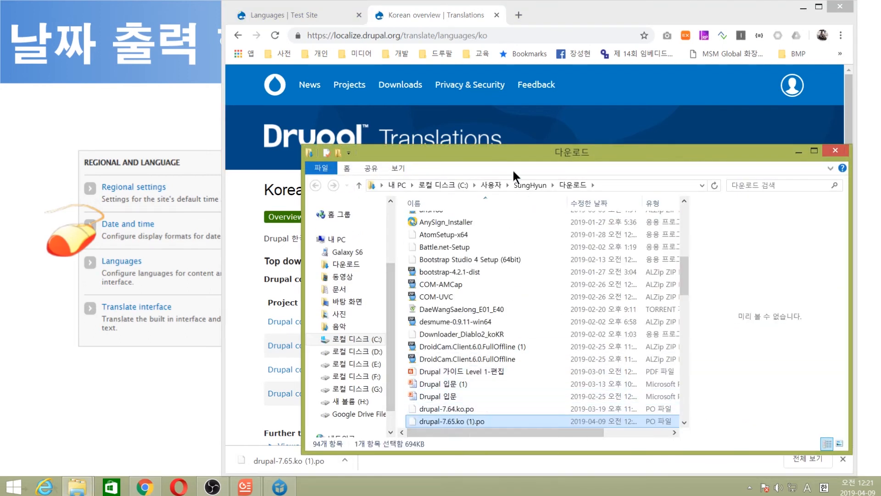
{"action": "left_click_drag", "start_coordinate": [521, 153], "coordinate": [246, 137]}
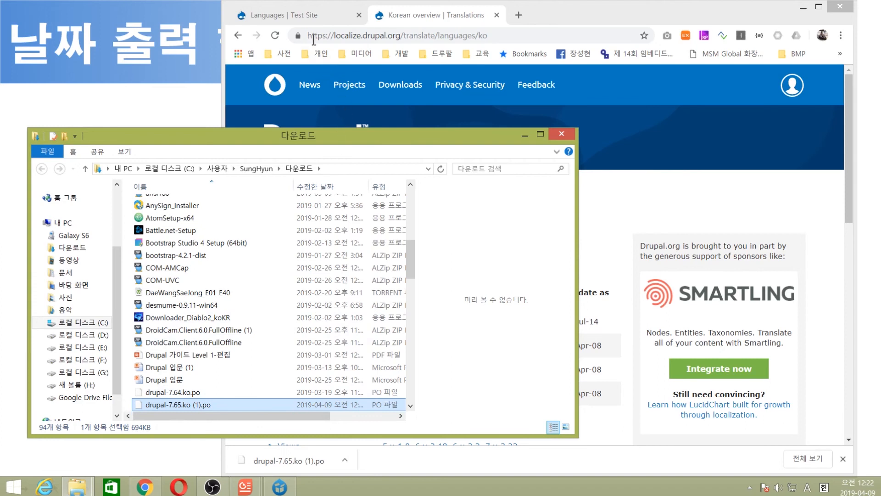
Step: Return to the test site and open the Translate interface page from its Regional and language configuration
{"action": "left_click", "coordinate": [310, 18]}
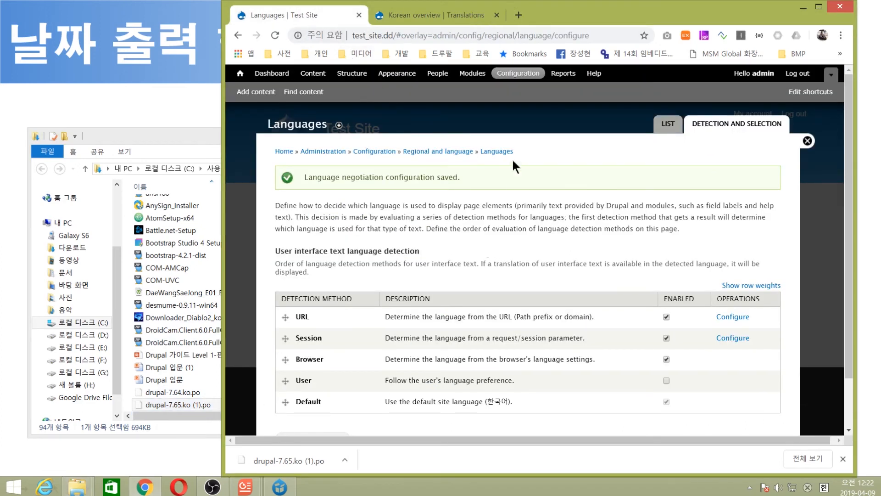
{"action": "left_click", "coordinate": [524, 78]}
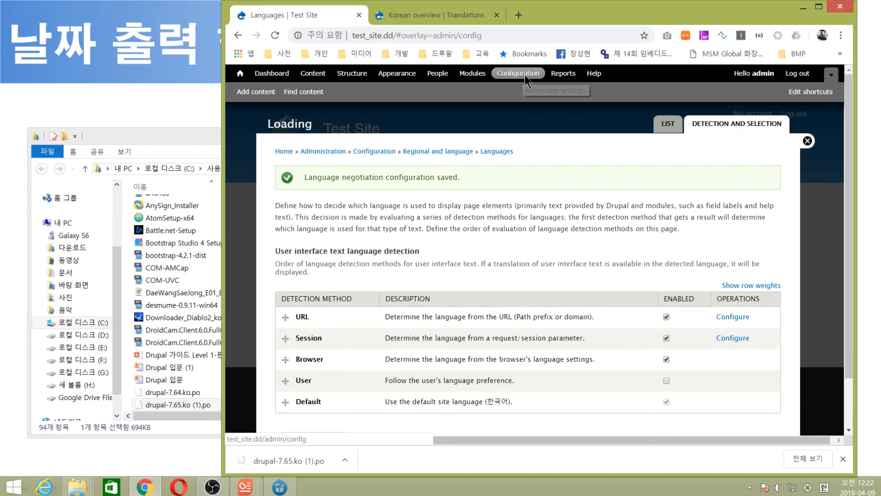
{"action": "scroll", "coordinate": [407, 288], "scroll_direction": "down", "scroll_amount": 10}
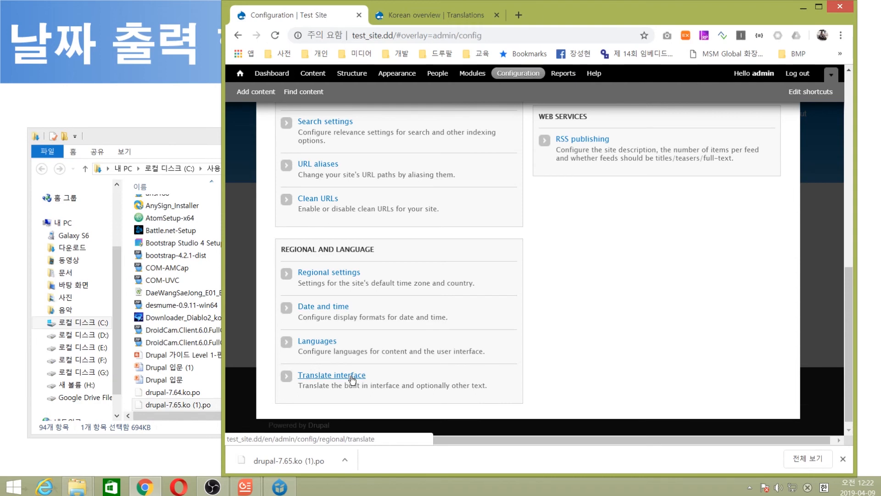
{"action": "left_click", "coordinate": [352, 379]}
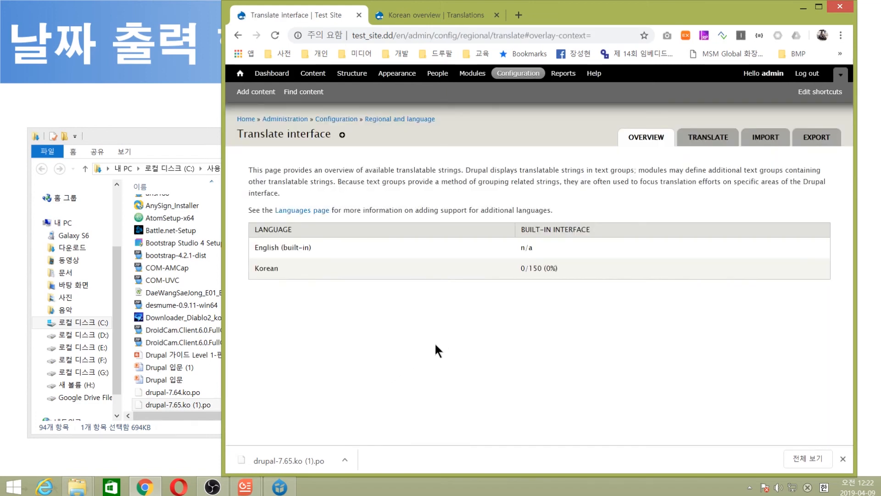
Step: Examine the built-in interface translation progress of Korean in the language overview table
{"action": "left_click_drag", "start_coordinate": [288, 272], "coordinate": [255, 275]}
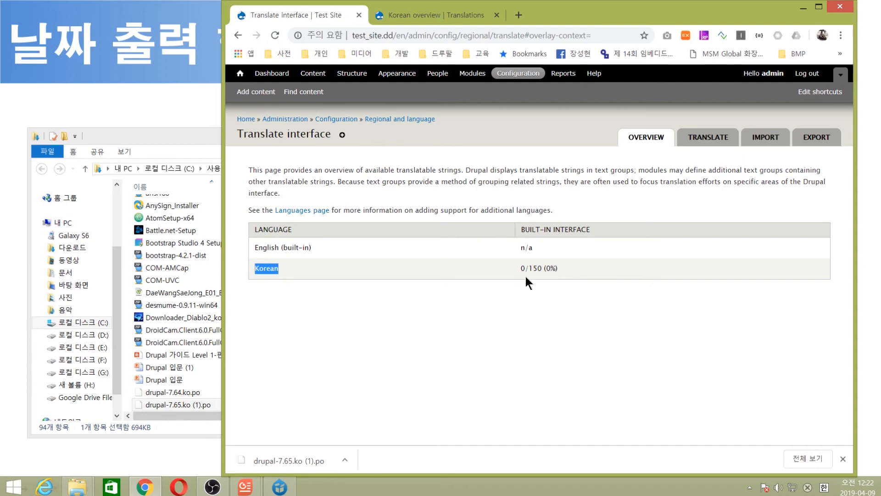
{"action": "left_click_drag", "start_coordinate": [513, 266], "coordinate": [574, 290]}
{"action": "left_click_drag", "start_coordinate": [569, 271], "coordinate": [520, 268]}
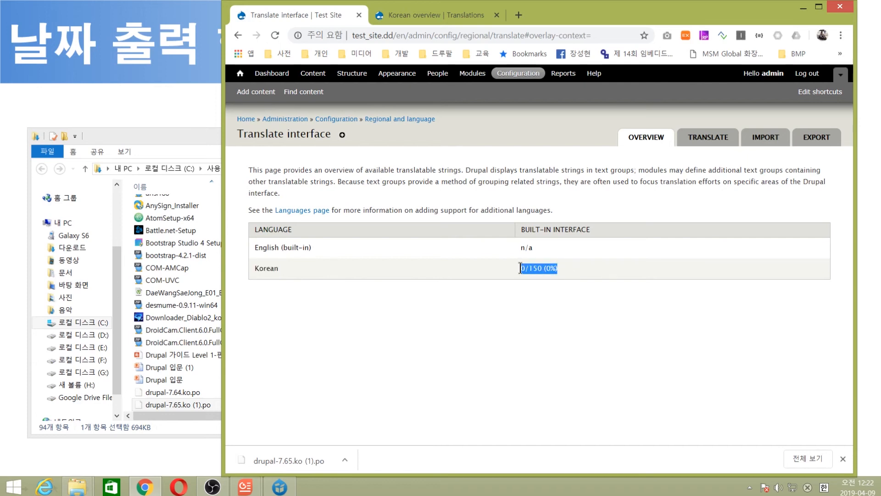
{"action": "left_click", "coordinate": [576, 284]}
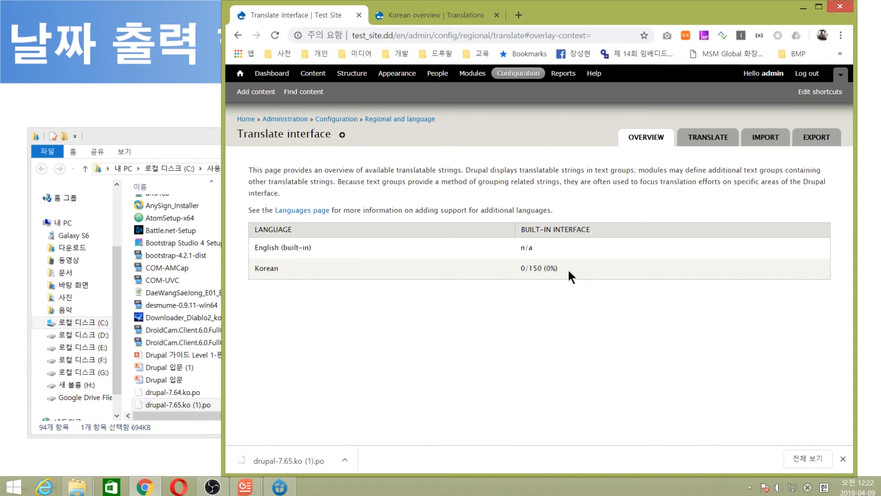
{"action": "left_click_drag", "start_coordinate": [515, 270], "coordinate": [560, 274]}
{"action": "left_click", "coordinate": [548, 288]}
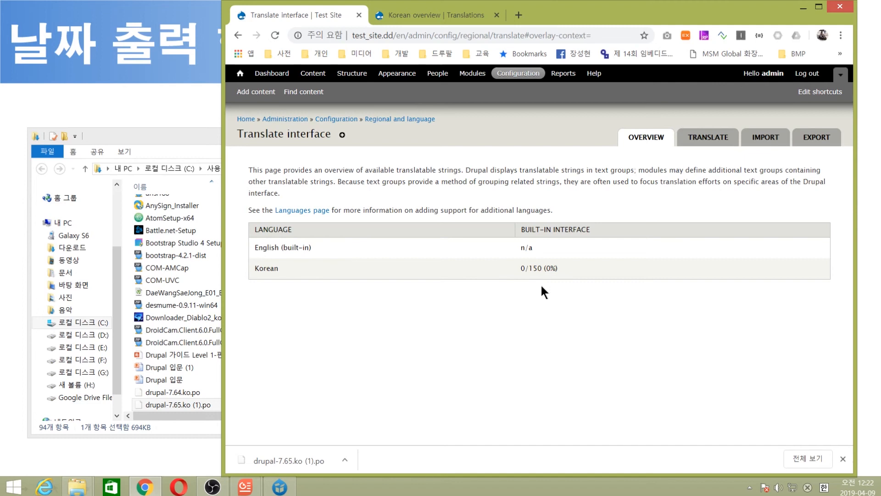
{"action": "left_click_drag", "start_coordinate": [541, 272], "coordinate": [519, 272]}
{"action": "left_click", "coordinate": [544, 303]}
{"action": "left_click_drag", "start_coordinate": [278, 269], "coordinate": [249, 271]}
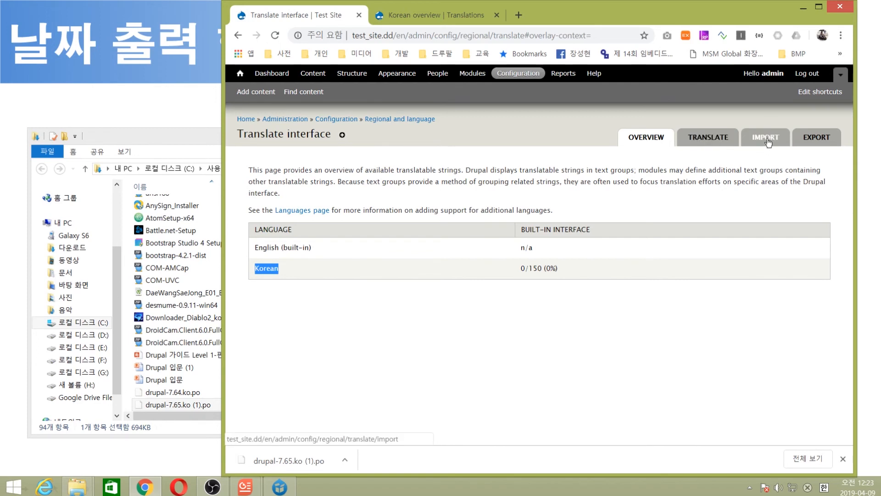
Step: Open the import page for interface translations
{"action": "left_click", "coordinate": [768, 142]}
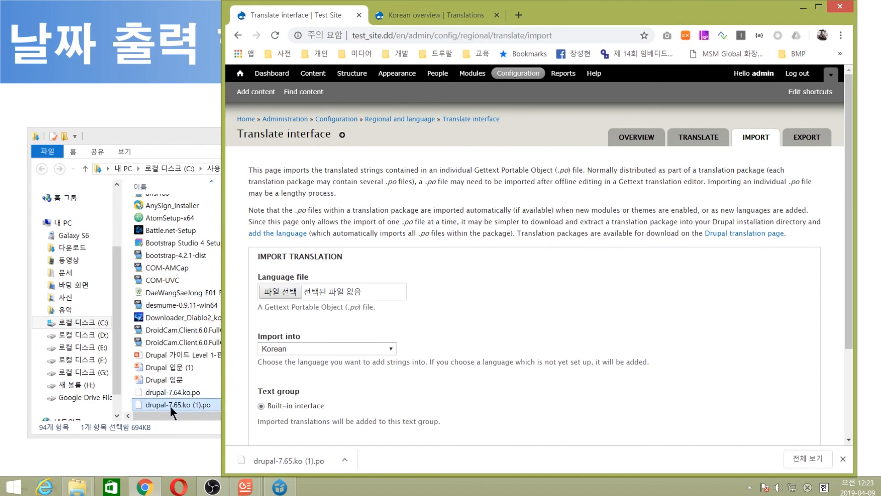
Step: Try to drop drupal-7.65.ko.po from the downloads folder window onto the Language file field
{"action": "mouse_move", "coordinate": [170, 412]}
{"action": "left_mouse_down"}
{"action": "mouse_move", "coordinate": [285, 350]}
{"action": "mouse_move", "coordinate": [311, 295]}
{"action": "mouse_move", "coordinate": [286, 295]}
{"action": "mouse_move", "coordinate": [176, 410]}
{"action": "left_mouse_up"}
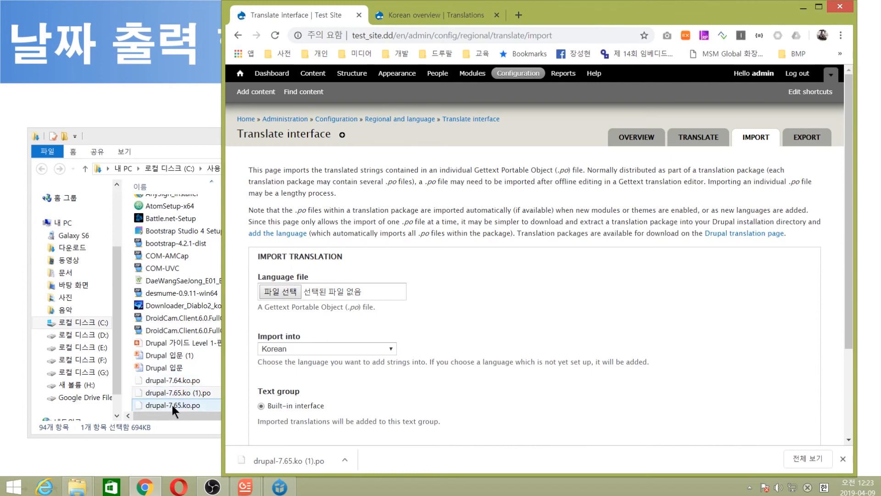
{"action": "left_click", "coordinate": [172, 405]}
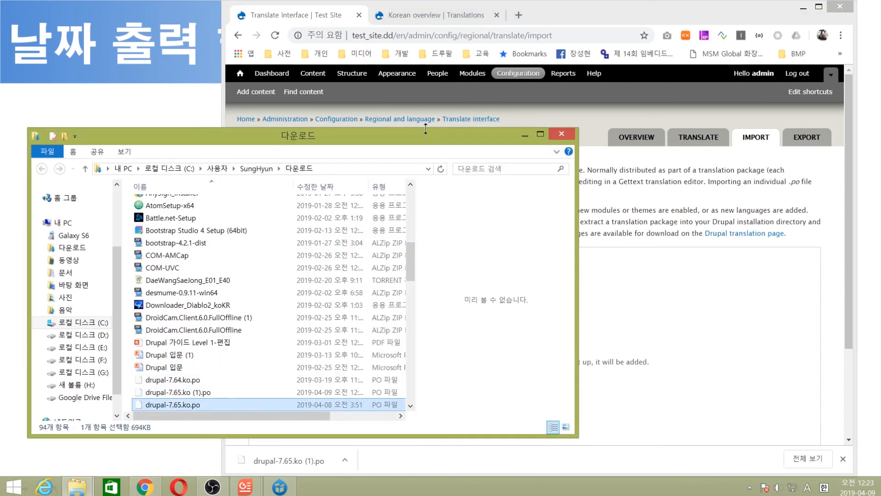
{"action": "left_click_drag", "start_coordinate": [353, 132], "coordinate": [731, 184]}
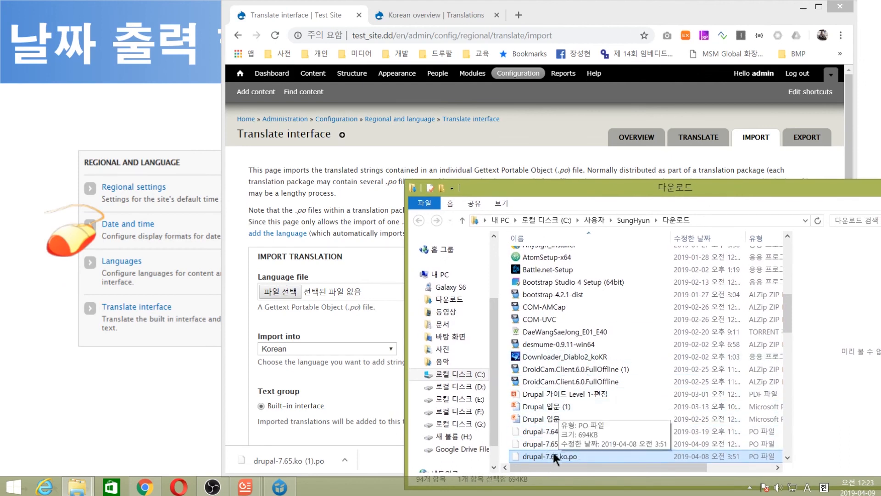
{"action": "left_click_drag", "start_coordinate": [546, 457], "coordinate": [274, 293]}
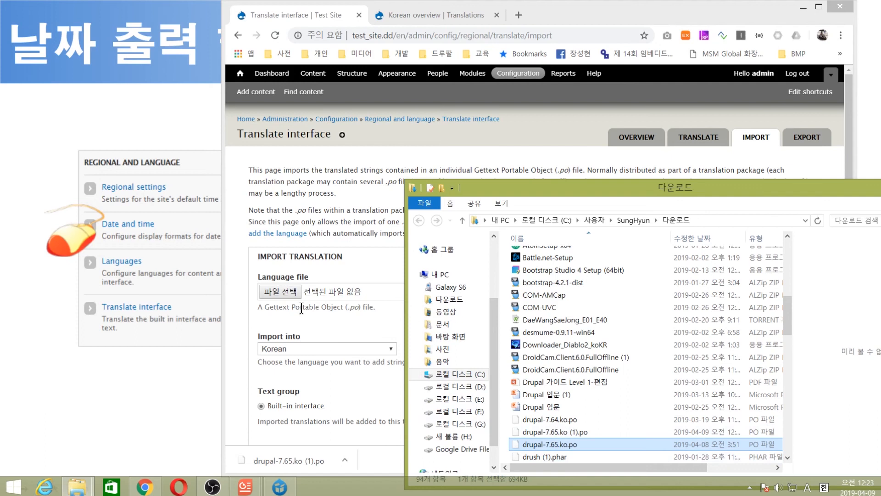
Step: Choose drupal-7.65.ko.po from the downloads folder as the language file to import
{"action": "left_click", "coordinate": [282, 293]}
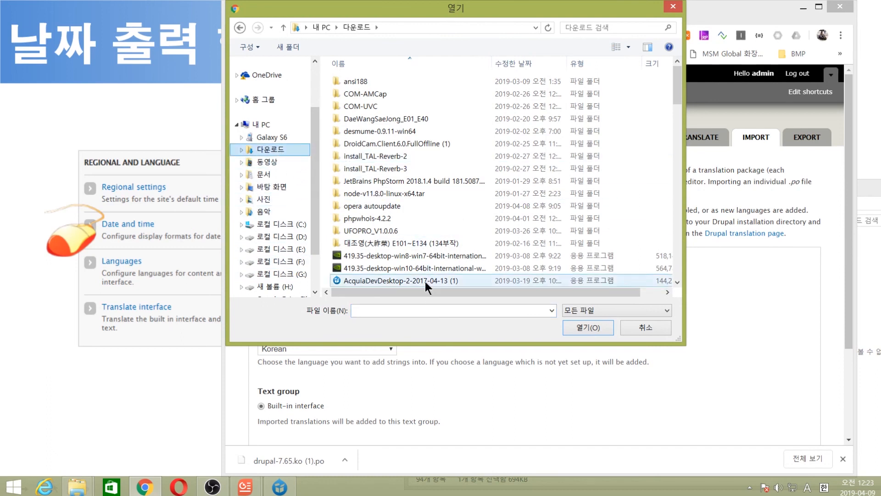
{"action": "scroll", "coordinate": [435, 241], "scroll_direction": "down", "scroll_amount": 5}
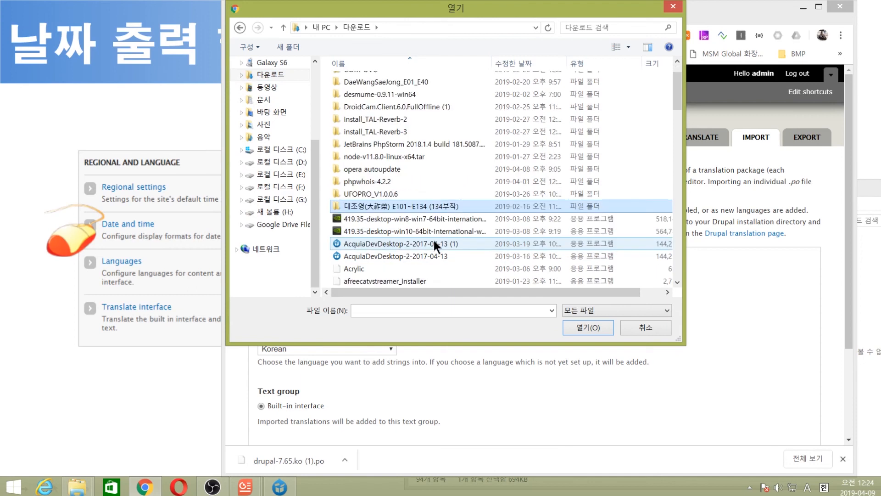
{"action": "scroll", "coordinate": [434, 242], "scroll_direction": "down", "scroll_amount": 7}
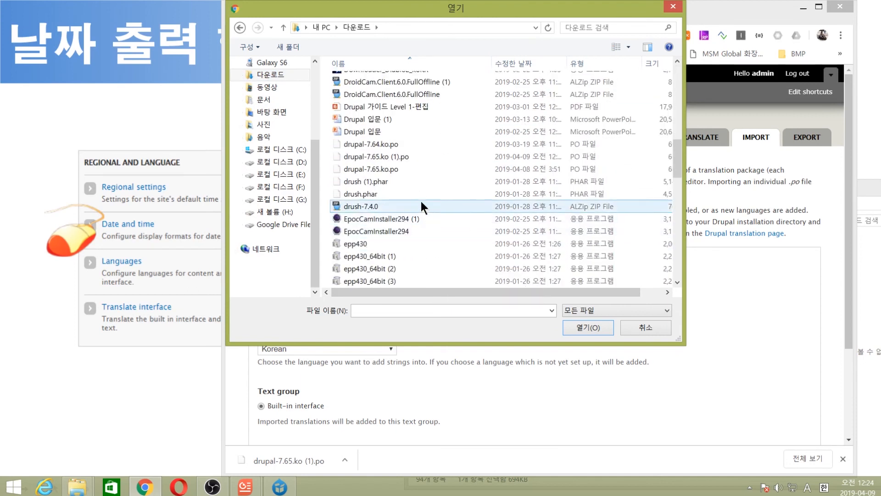
{"action": "left_click", "coordinate": [383, 172]}
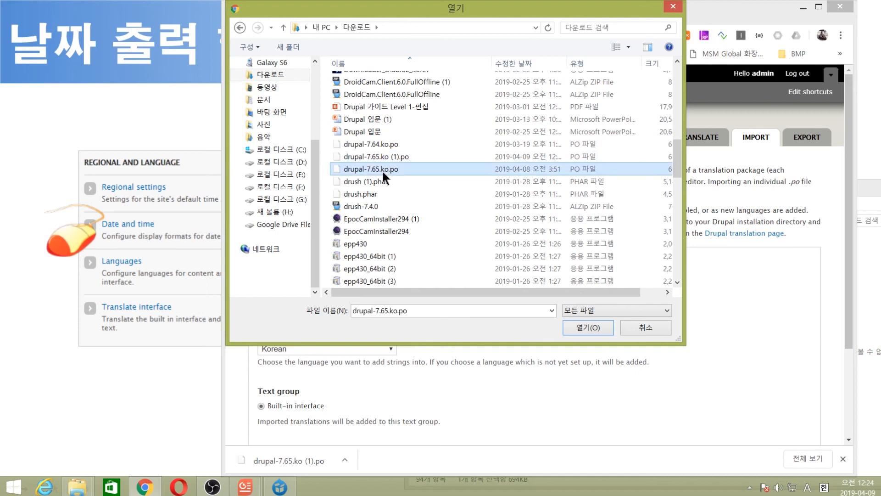
{"action": "left_click", "coordinate": [589, 327]}
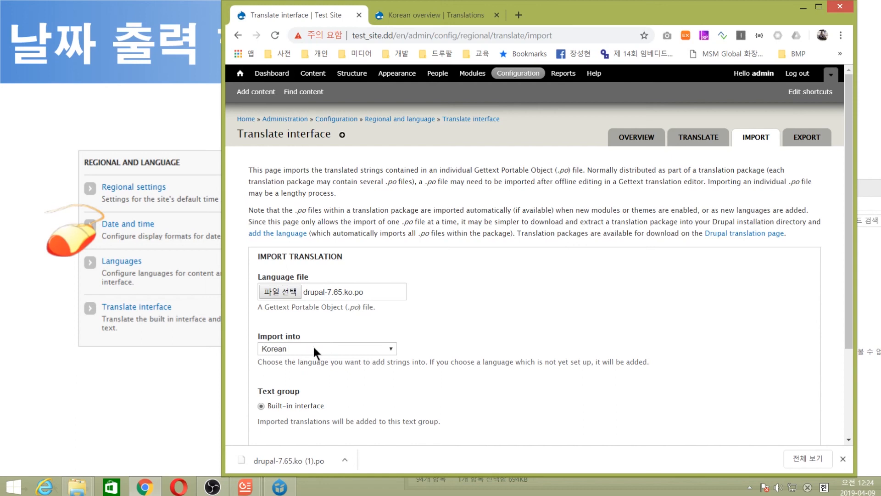
Step: Import the file into Korean for the built-in interface, keeping existing strings, and check the Korean translation progress
{"action": "scroll", "coordinate": [387, 303], "scroll_direction": "down", "scroll_amount": 1}
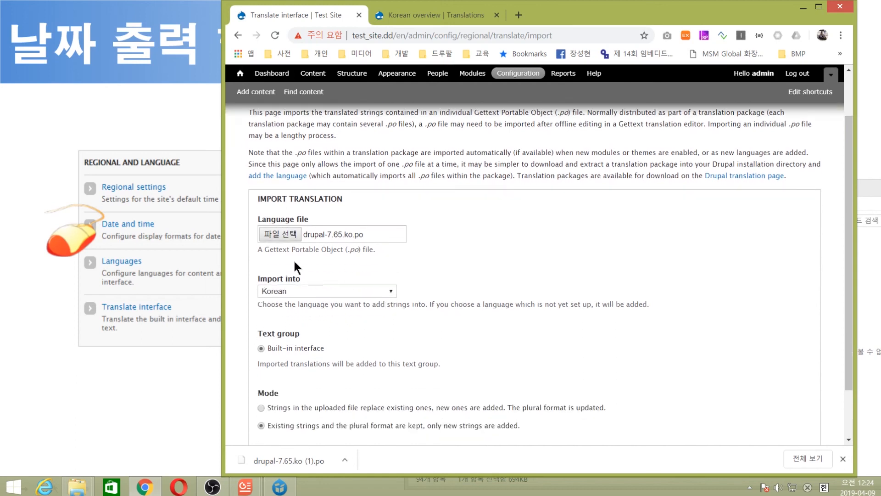
{"action": "scroll", "coordinate": [294, 284], "scroll_direction": "down", "scroll_amount": 1}
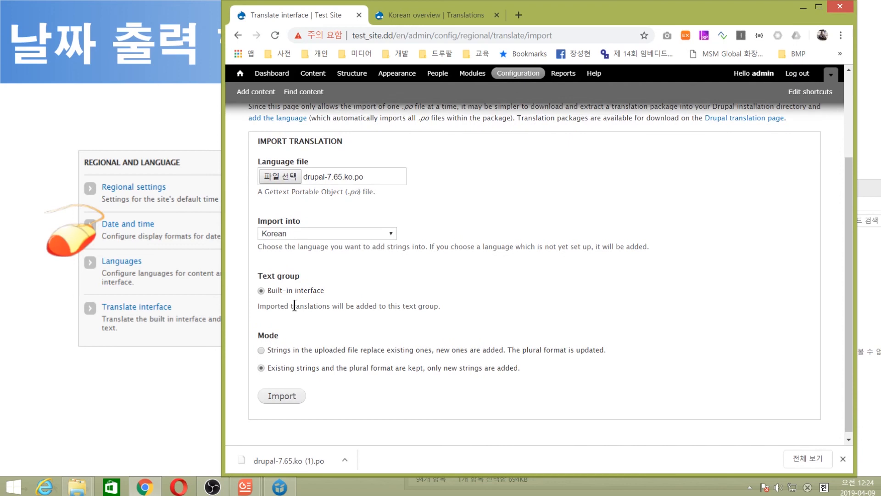
{"action": "left_click", "coordinate": [280, 398]}
{"action": "left_click", "coordinate": [282, 401]}
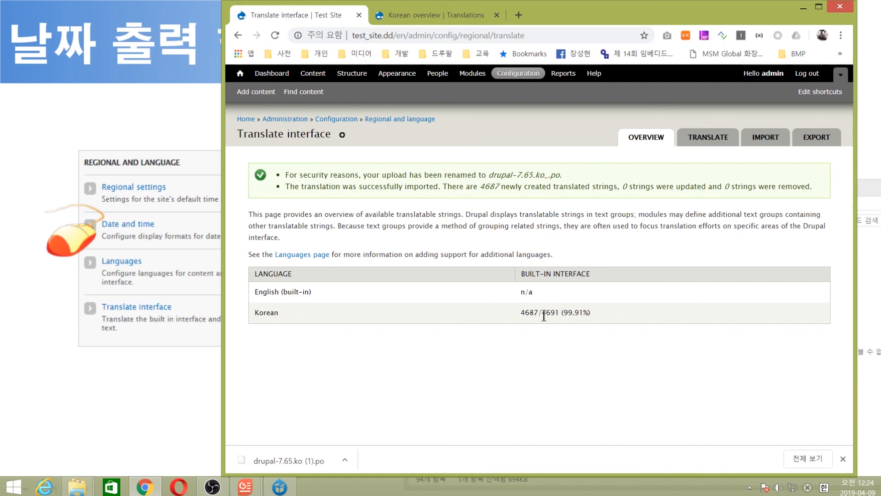
{"action": "left_click_drag", "start_coordinate": [542, 315], "coordinate": [561, 316]}
{"action": "left_click_drag", "start_coordinate": [521, 313], "coordinate": [539, 315]}
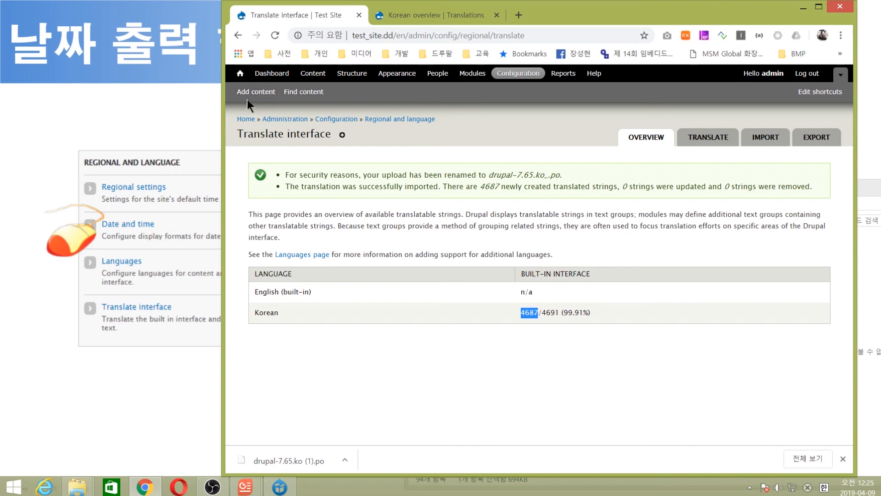
Step: Open the test site's front page and load its Korean version by changing the address to test_site.dd/ko
{"action": "left_click", "coordinate": [247, 75]}
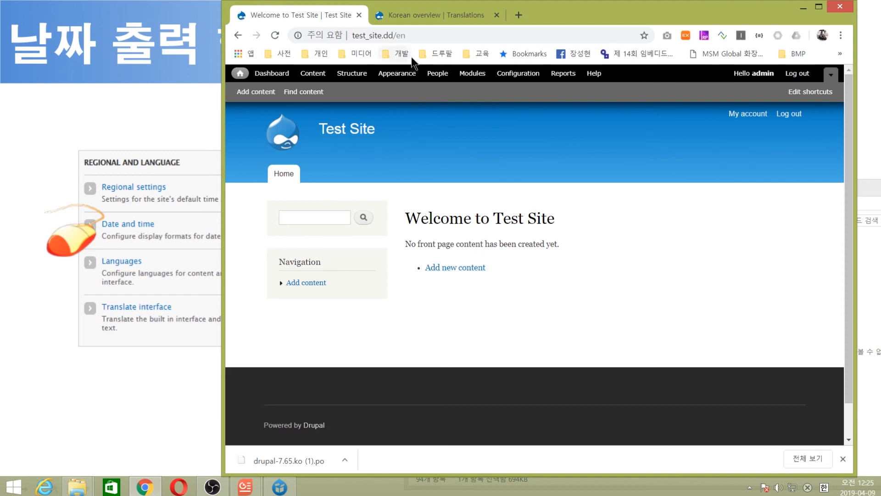
{"action": "left_click", "coordinate": [423, 35]}
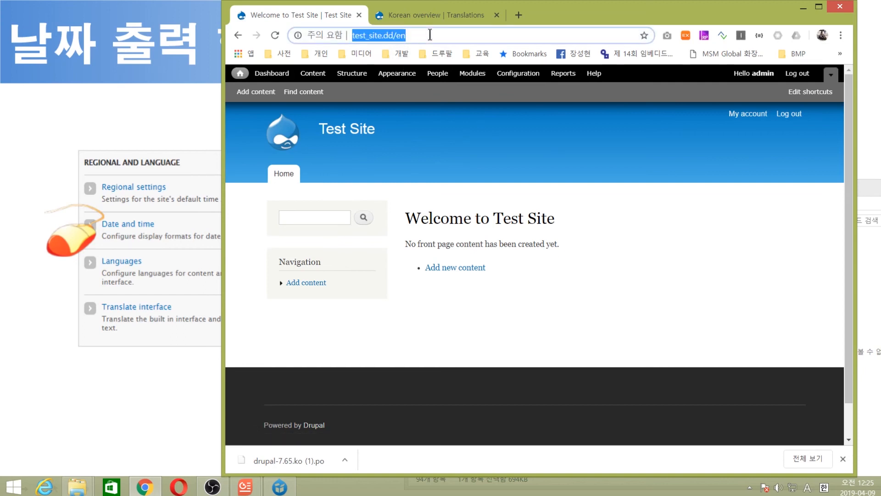
{"action": "left_click", "coordinate": [431, 35]}
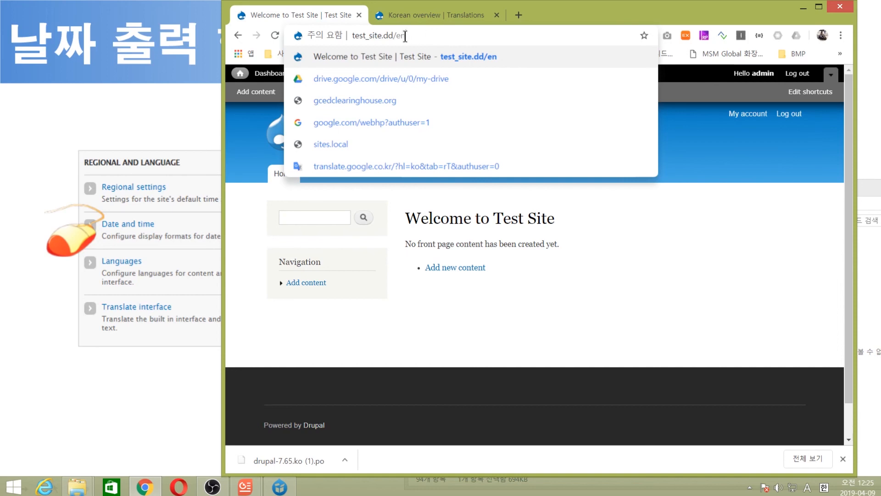
{"action": "left_click_drag", "start_coordinate": [396, 35], "coordinate": [428, 34]}
{"action": "type", "text": "ko"}
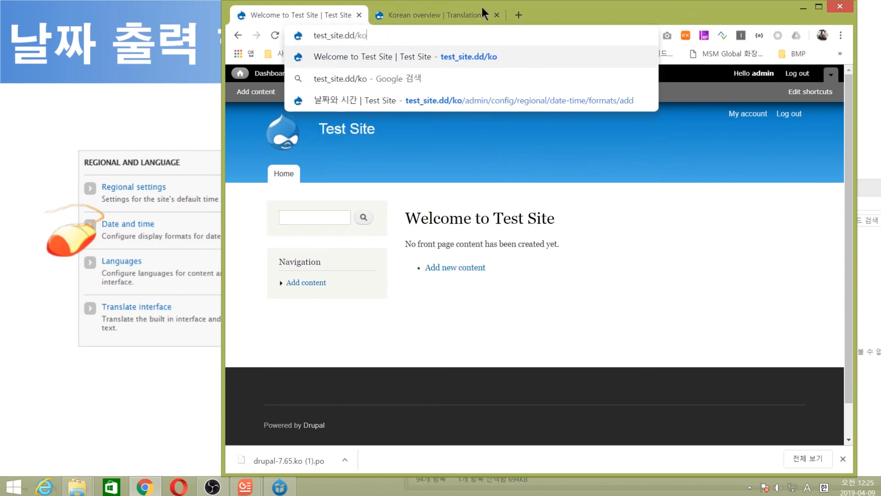
{"action": "key", "text": "Return"}
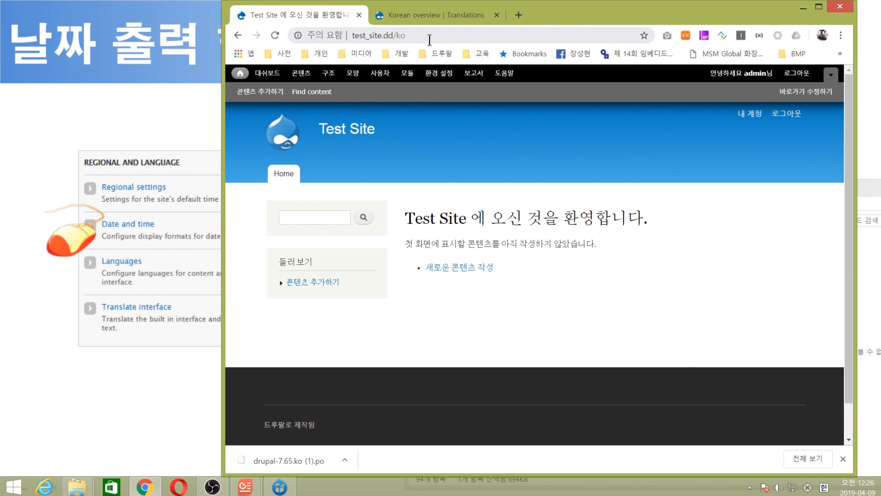
{"action": "left_click", "coordinate": [398, 36]}
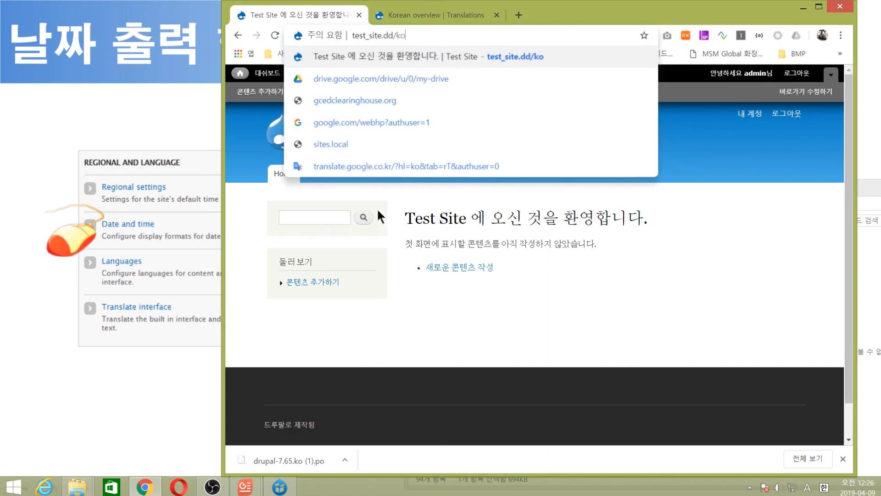
{"action": "left_click", "coordinate": [434, 348]}
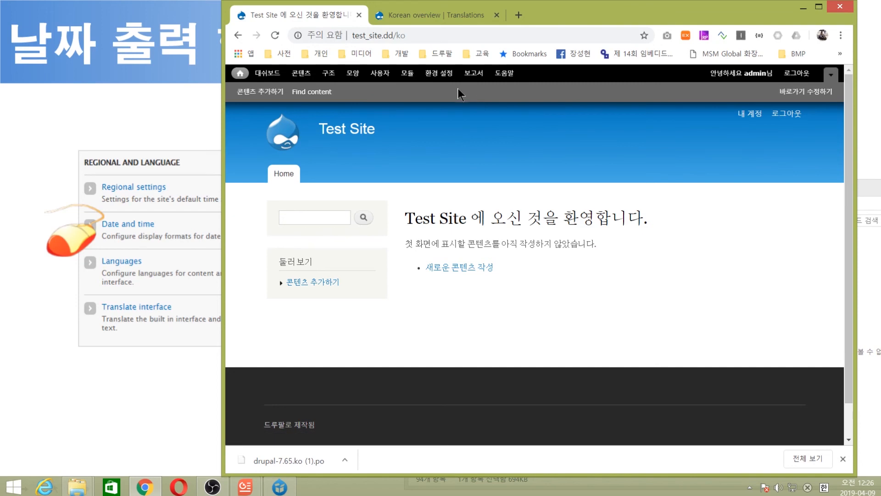
Step: Examine the Korean translation of the Structure, People and Modules administration pages, reading the module list down to its end
{"action": "left_click", "coordinate": [337, 78]}
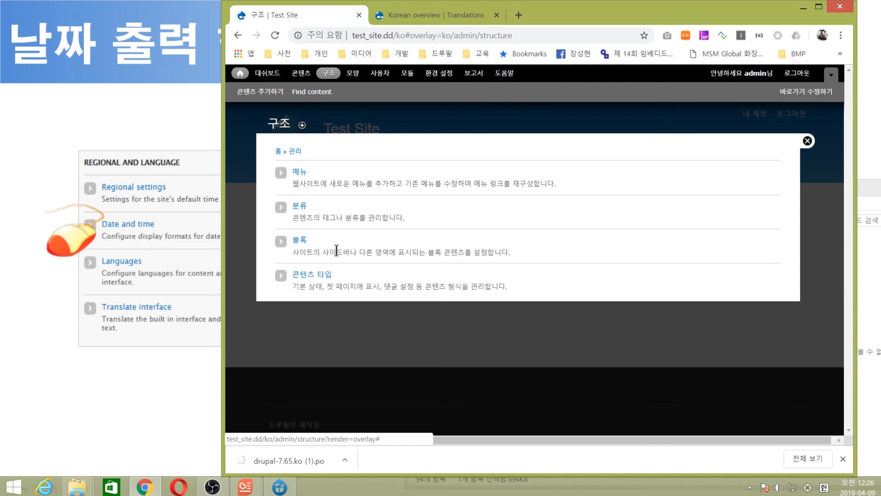
{"action": "left_click", "coordinate": [380, 73]}
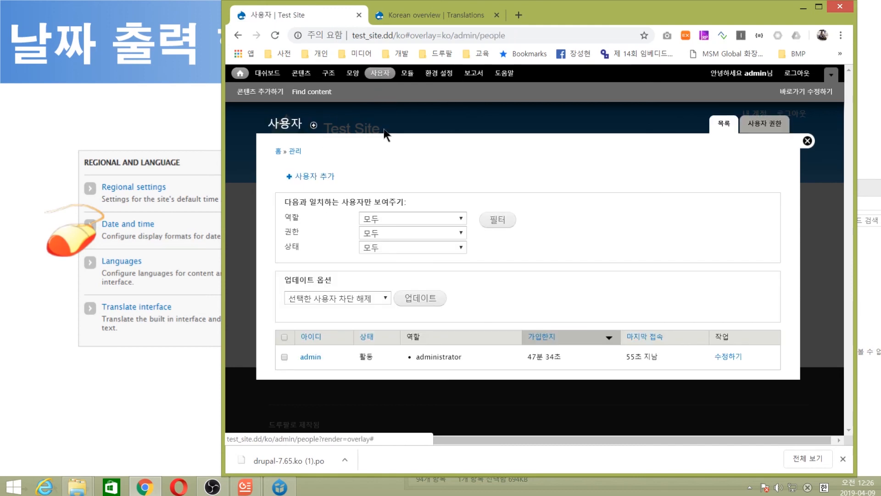
{"action": "left_click", "coordinate": [407, 73]}
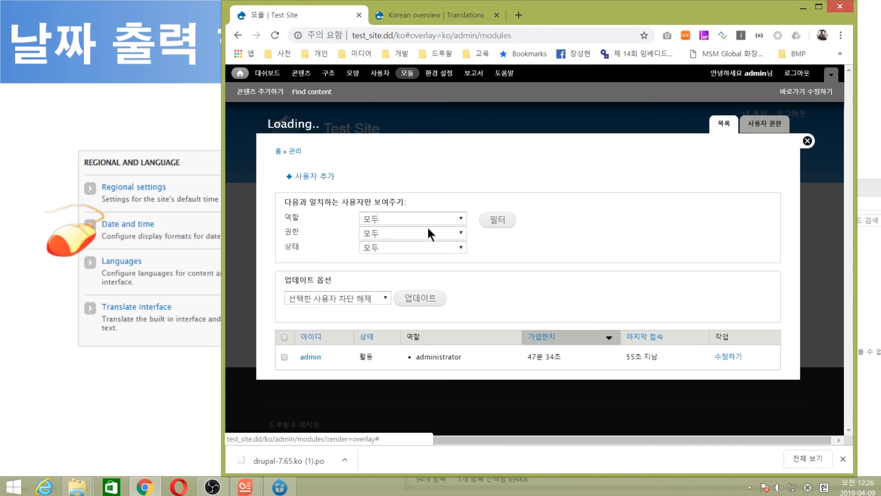
{"action": "scroll", "coordinate": [440, 266], "scroll_direction": "down", "scroll_amount": 5}
{"action": "scroll", "coordinate": [441, 257], "scroll_direction": "down", "scroll_amount": 8}
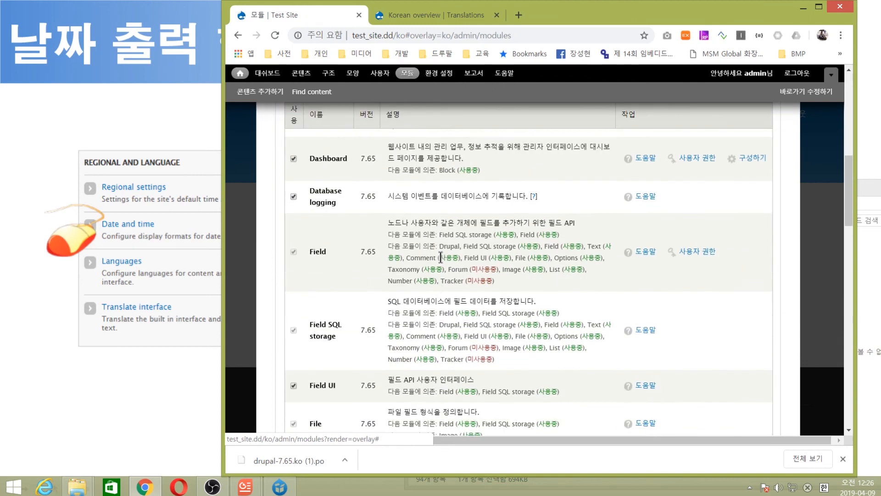
{"action": "scroll", "coordinate": [441, 257], "scroll_direction": "down", "scroll_amount": 15}
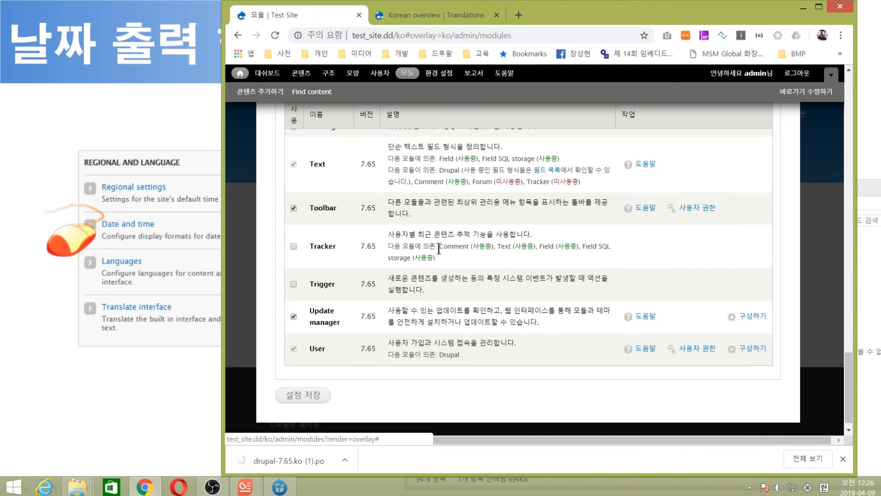
Step: Open the Date and time settings under Regional and language in the site configuration, and show the list of custom date formats
{"action": "scroll", "coordinate": [441, 258], "scroll_direction": "up", "scroll_amount": 18}
{"action": "scroll", "coordinate": [443, 233], "scroll_direction": "up", "scroll_amount": 5}
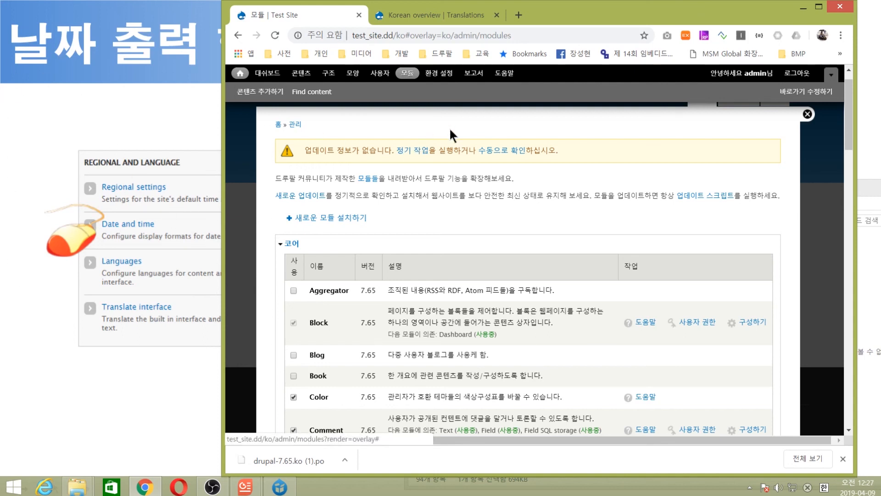
{"action": "left_click", "coordinate": [443, 74]}
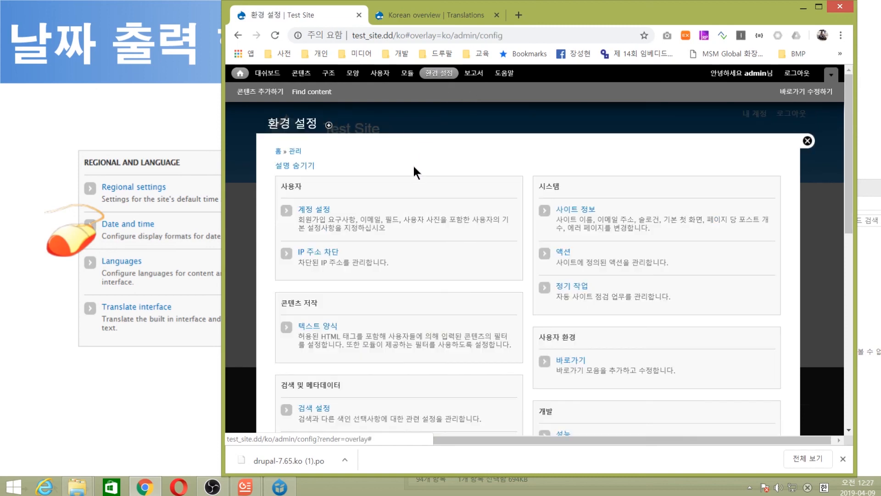
{"action": "scroll", "coordinate": [414, 167], "scroll_direction": "down", "scroll_amount": 10}
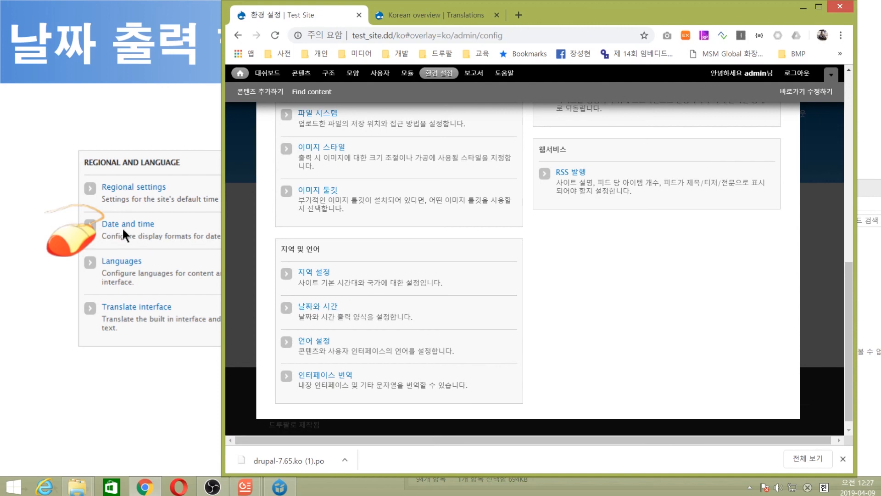
{"action": "left_click", "coordinate": [327, 313]}
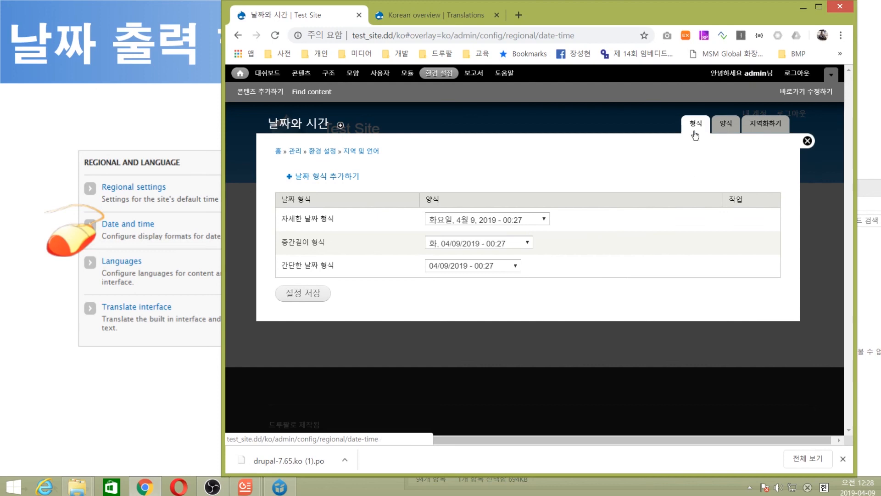
{"action": "left_click", "coordinate": [726, 129]}
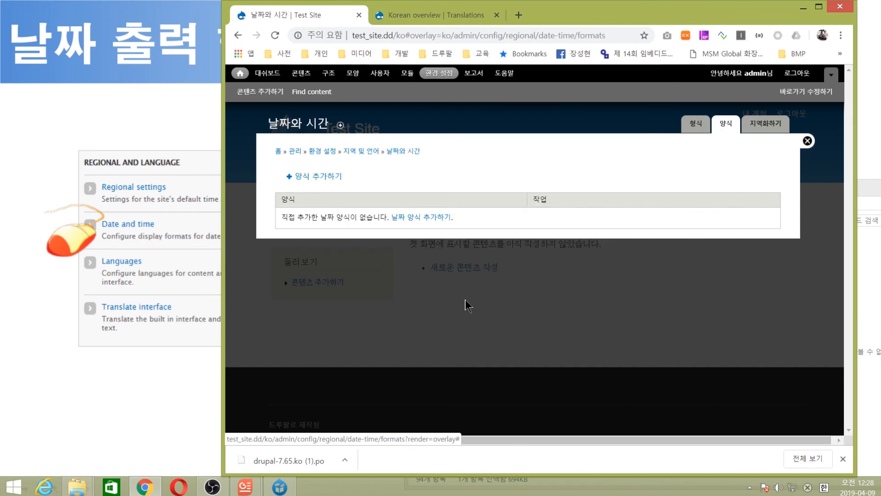
Step: Add a custom date format with the format string "Y. n. j. (l) H:i"
{"action": "left_click", "coordinate": [326, 180]}
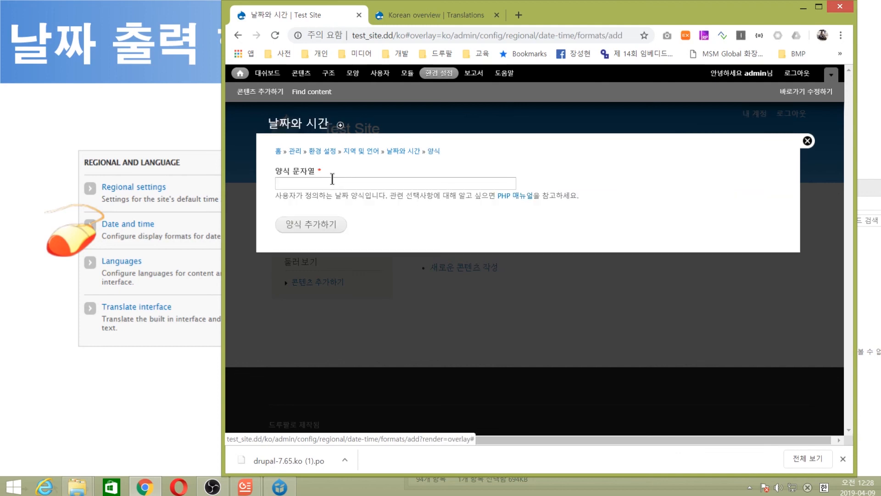
{"action": "left_click", "coordinate": [347, 181]}
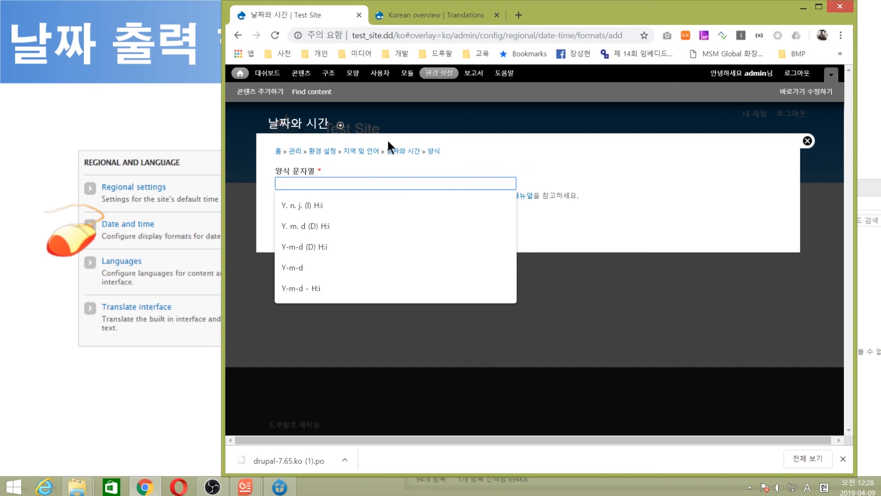
{"action": "type", "text": "Y"}
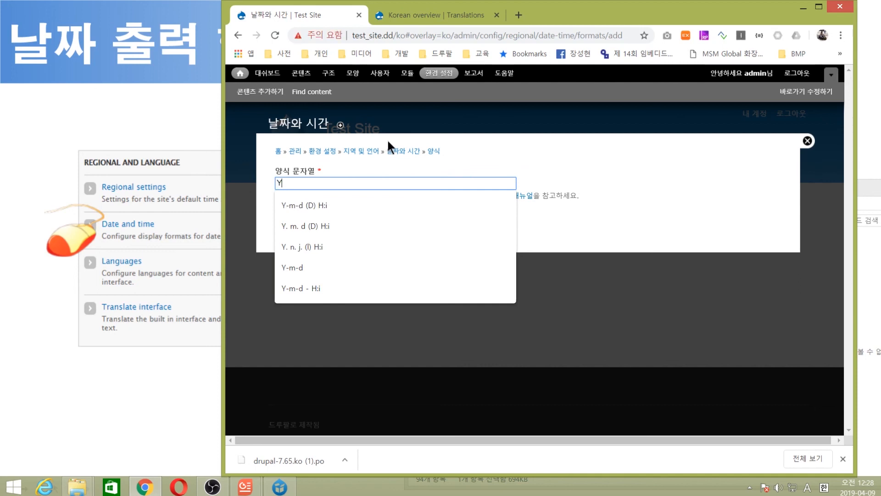
{"action": "type", "text": ". n"}
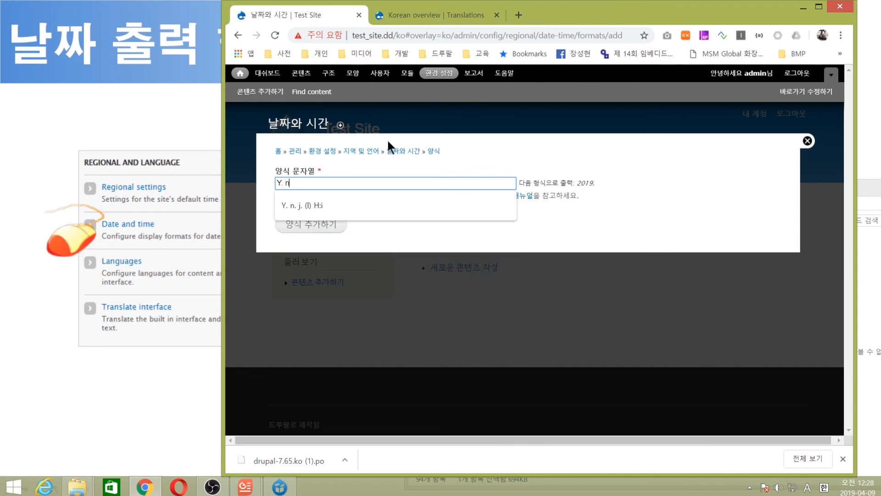
{"action": "type", "text": ". j."}
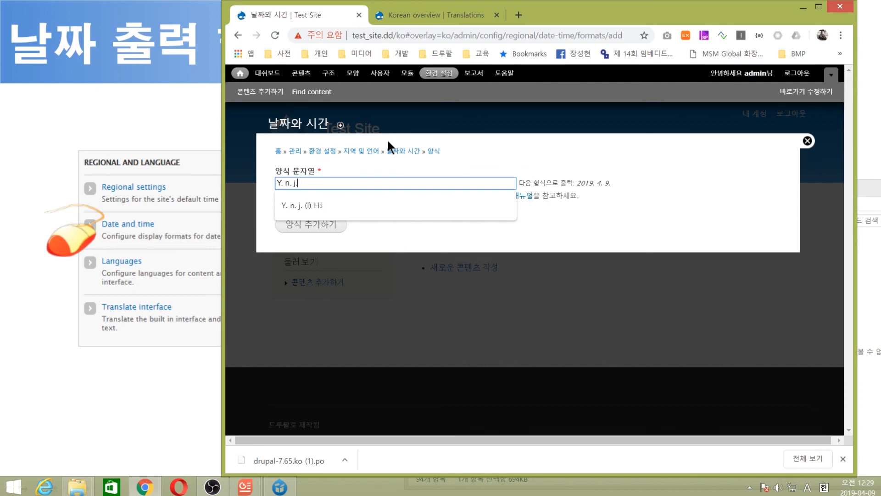
{"action": "type", "text": " (l) H:i"}
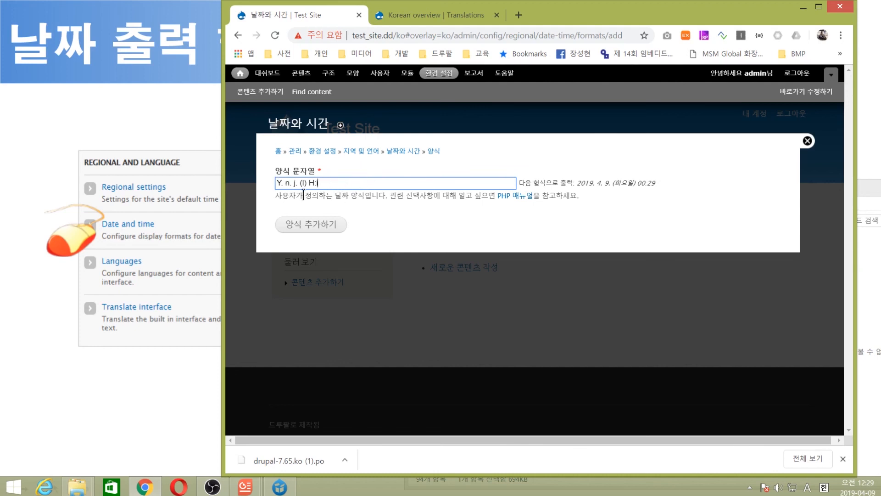
{"action": "left_click", "coordinate": [318, 233]}
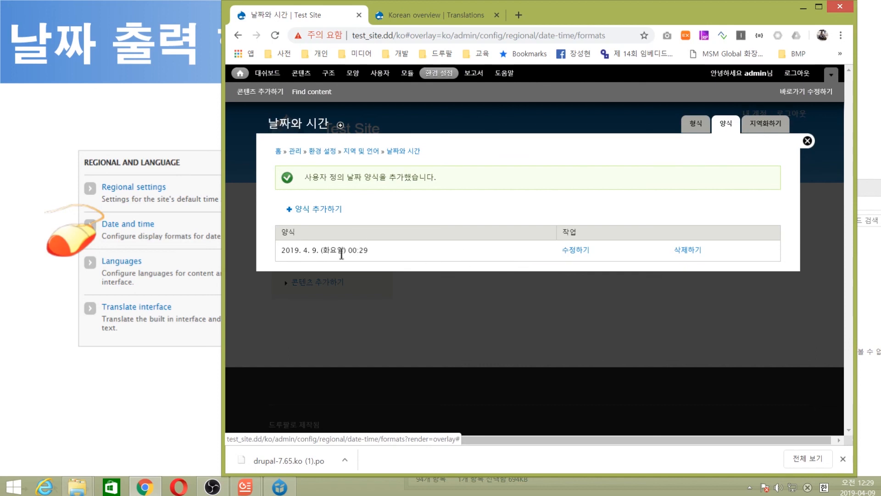
Step: Start another custom date format, entering "Y-" as the beginning of its format string
{"action": "left_click", "coordinate": [334, 210]}
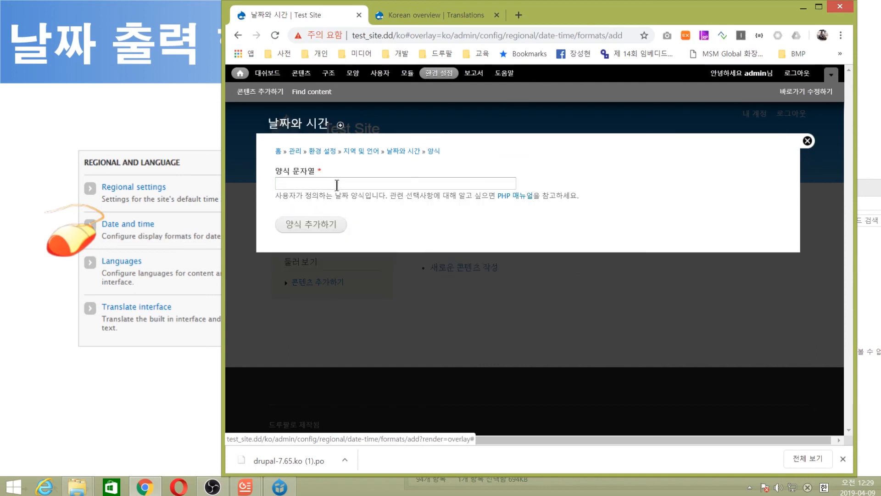
{"action": "left_click", "coordinate": [337, 185]}
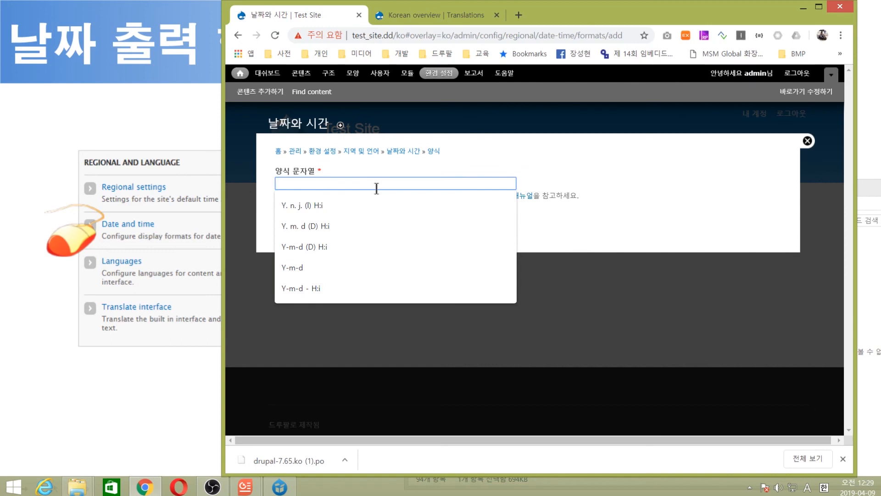
{"action": "type", "text": "Y"}
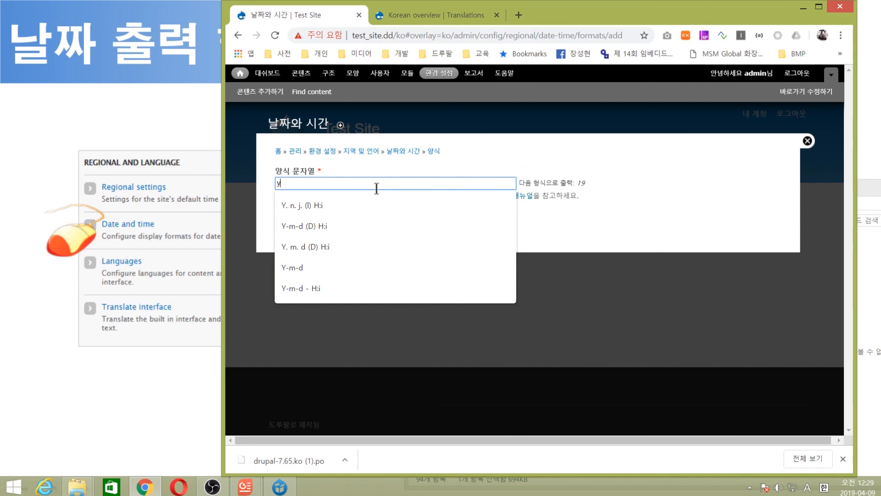
{"action": "type", "text": "-"}
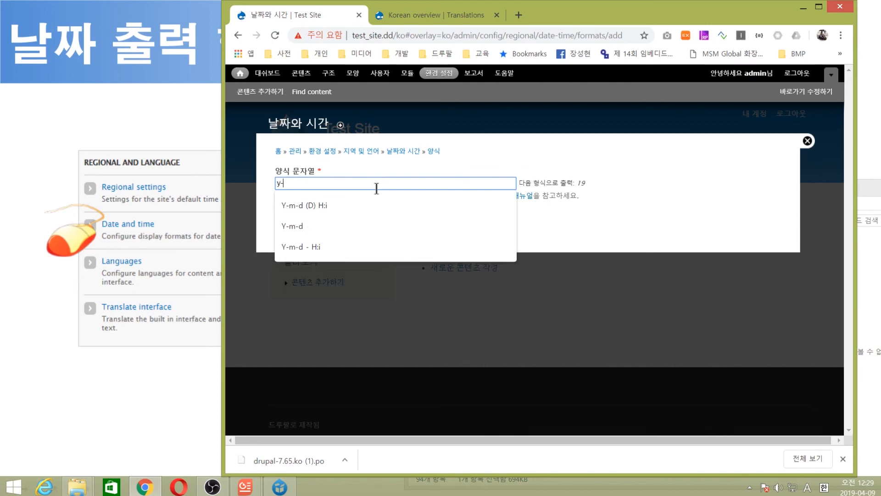
{"action": "key", "text": "BackSpace"}
{"action": "key", "text": "BackSpace"}
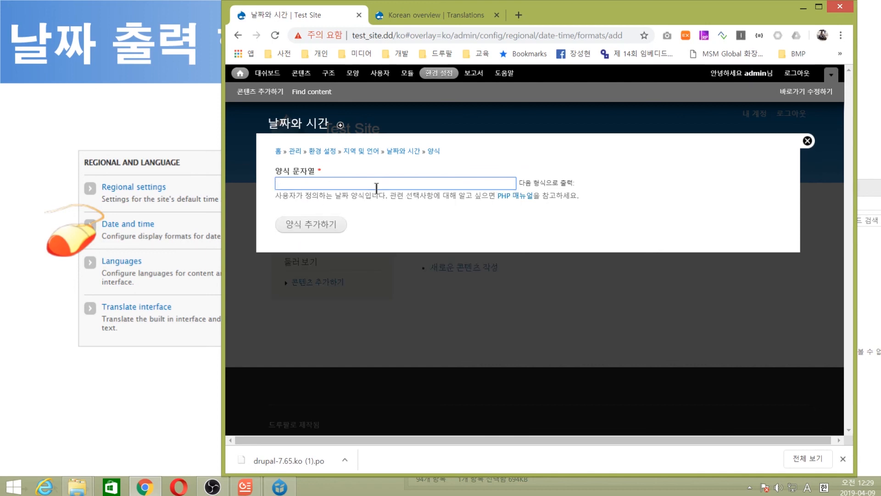
{"action": "type", "text": "Y-"}
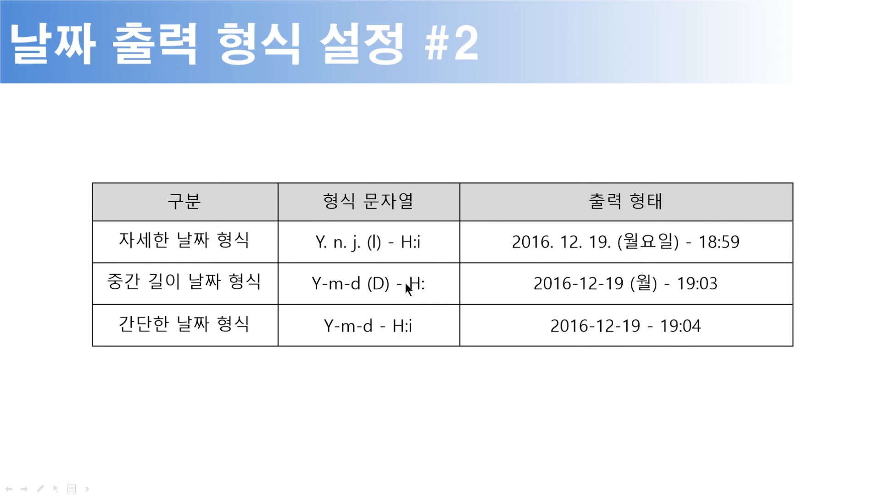
Step: Switch from the date format slide back to the Chrome window with the unfinished date format form
{"action": "key", "text": "alt+Tab"}
{"action": "key", "text": "alt+Tab"}
{"action": "key", "text": "Tab"}
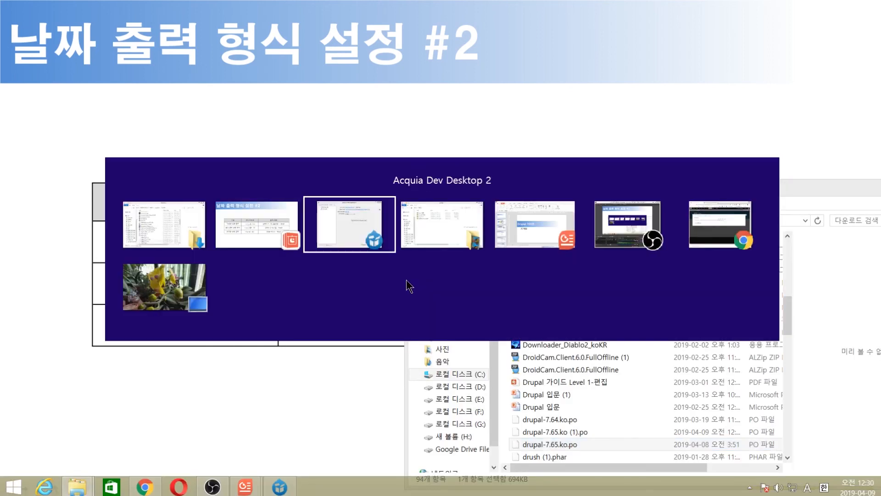
{"action": "key", "text": "Tab"}
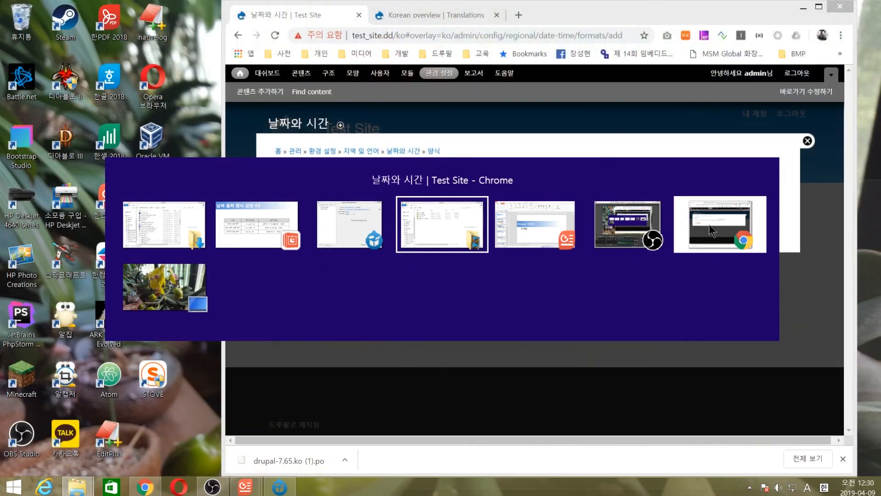
{"action": "left_click", "coordinate": [716, 227]}
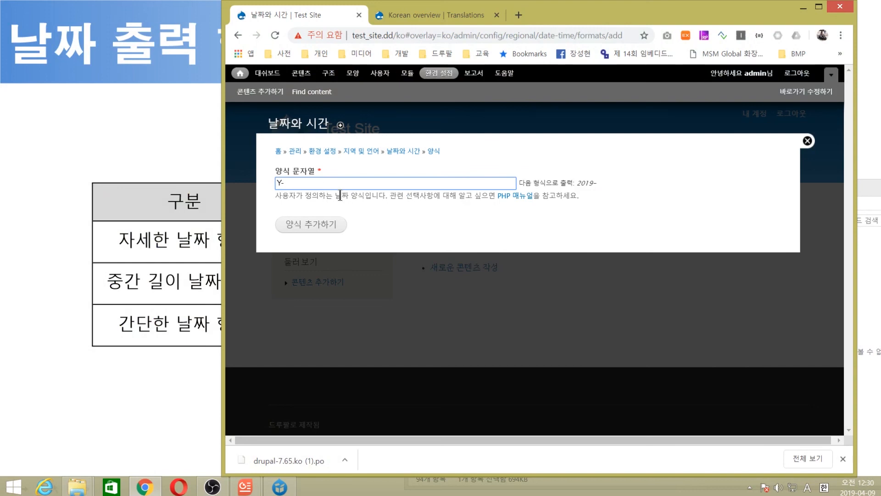
Step: Complete the format string as "Y-m-d (D) H:i", check its output preview and add the format
{"action": "type", "text": "m-d"}
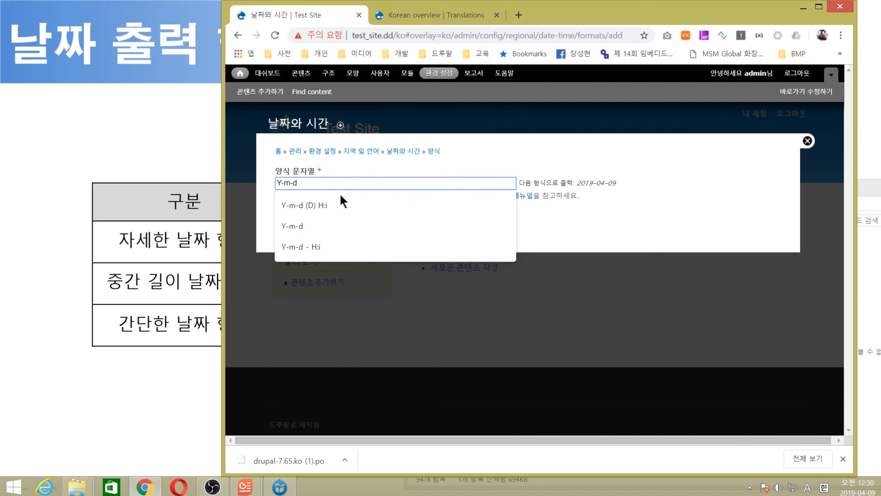
{"action": "type", "text": " (D)"}
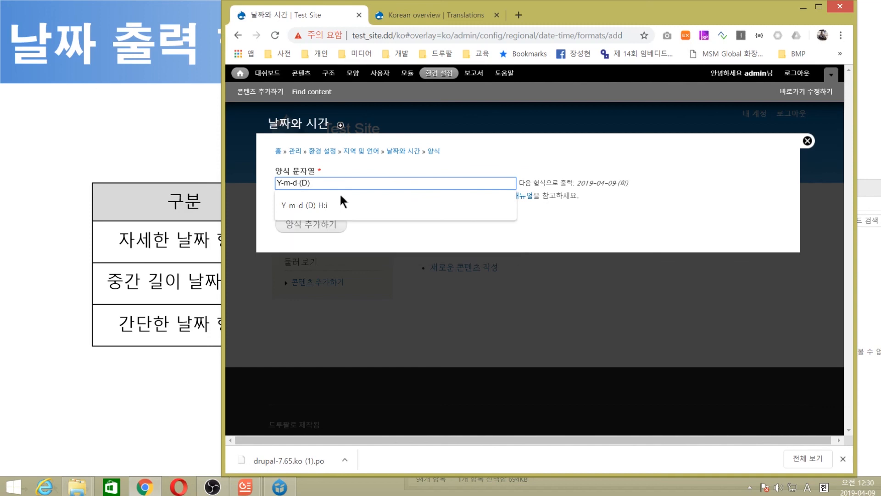
{"action": "type", "text": " H:"}
{"action": "left_click", "coordinate": [341, 195]}
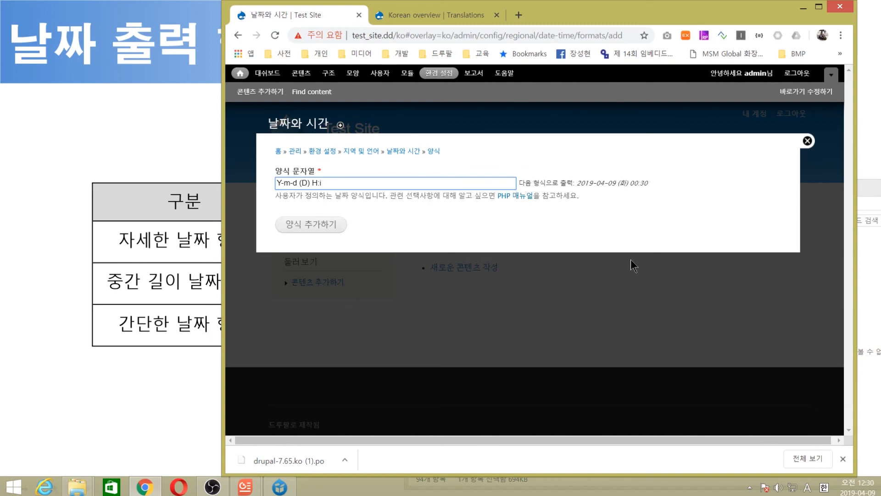
{"action": "left_click_drag", "start_coordinate": [579, 184], "coordinate": [660, 186]}
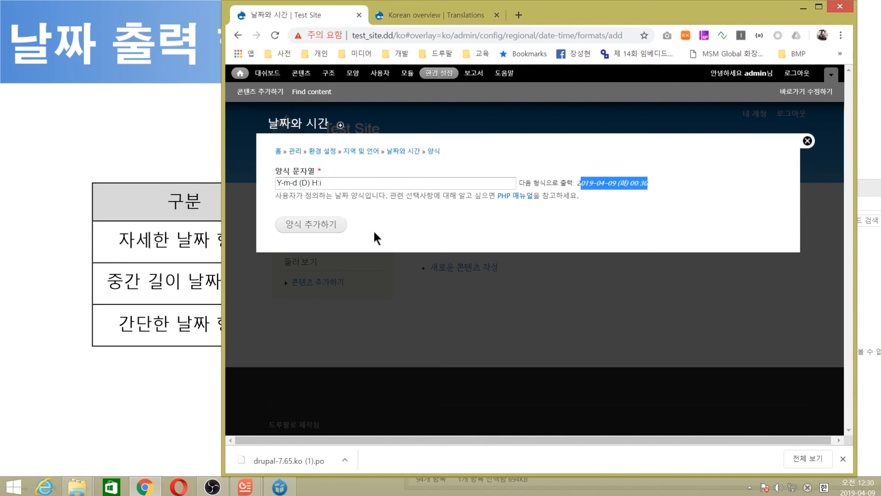
{"action": "left_click", "coordinate": [335, 225]}
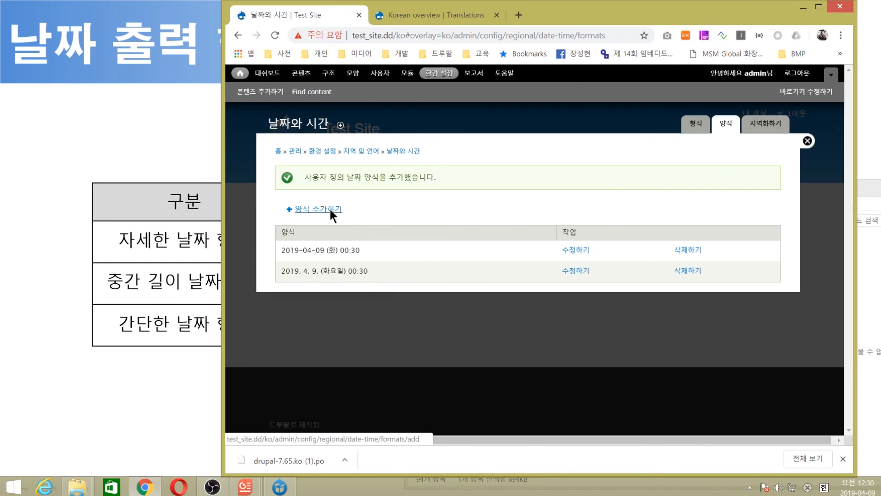
Step: Add a third custom date format with the format string "Y-m-d - H:i"
{"action": "left_click", "coordinate": [330, 209]}
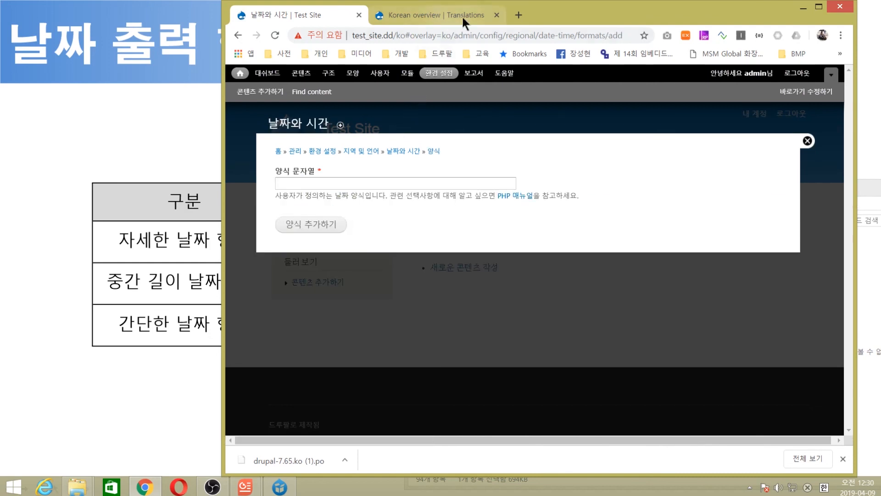
{"action": "left_click_drag", "start_coordinate": [567, 4], "coordinate": [557, 31]}
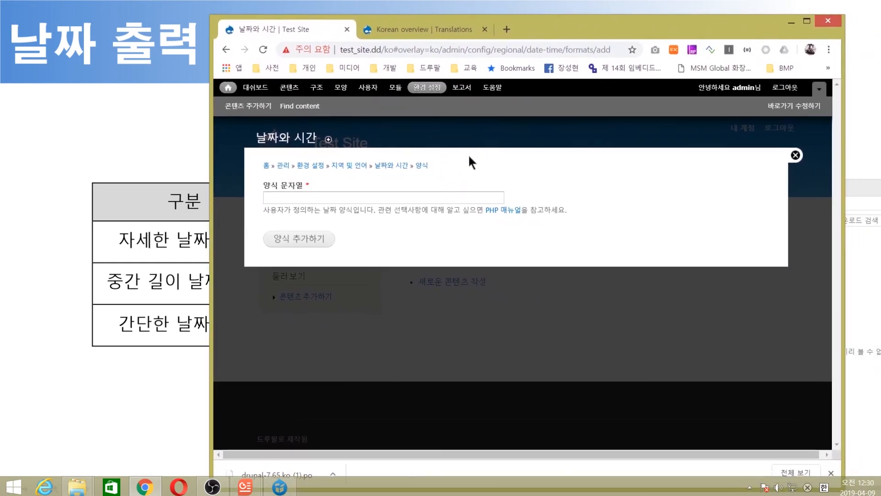
{"action": "left_click", "coordinate": [383, 198]}
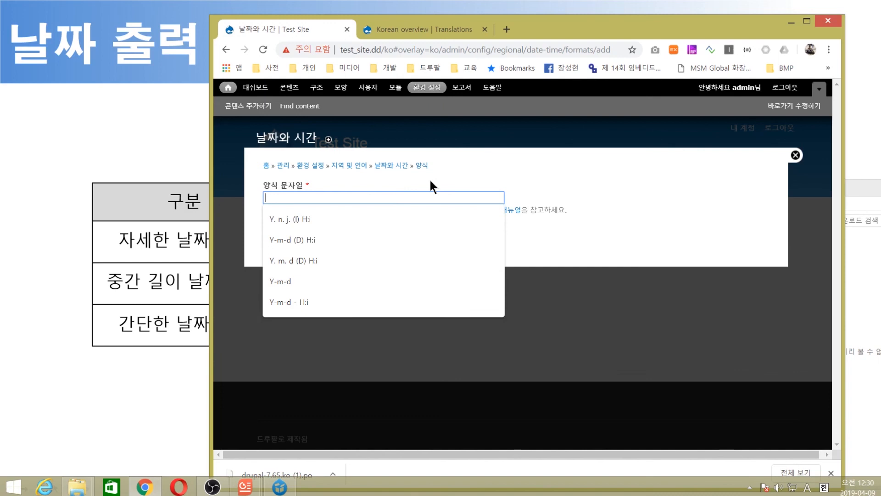
{"action": "type", "text": "Y-"}
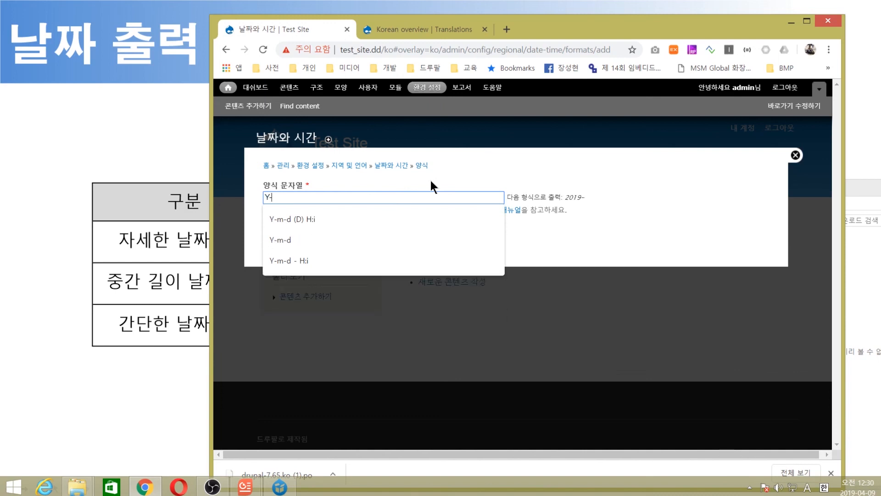
{"action": "type", "text": "m-d "}
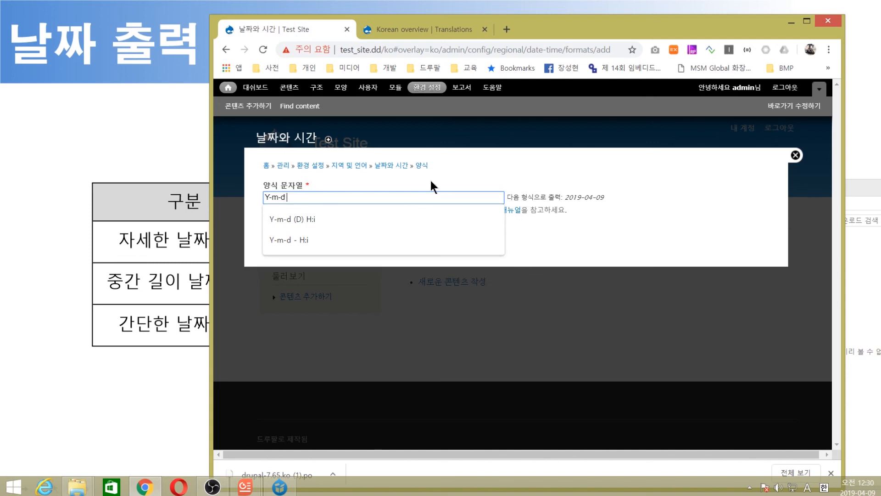
{"action": "type", "text": "-"}
{"action": "type", "text": " H"}
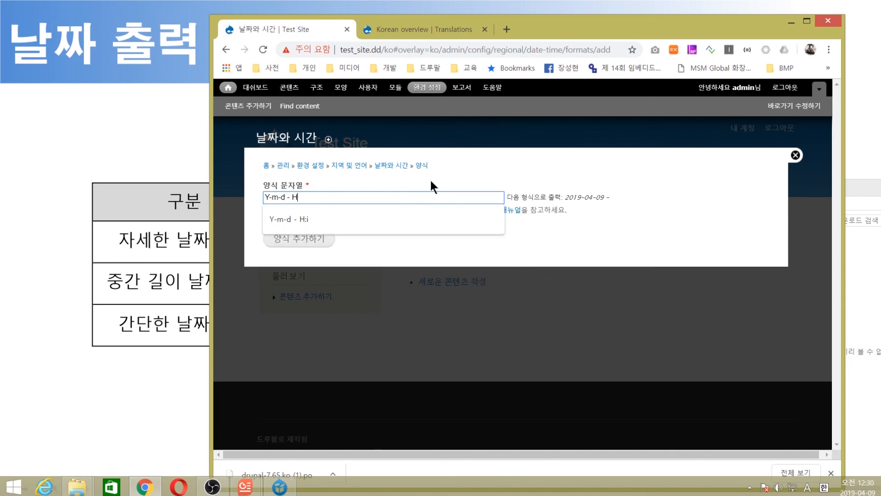
{"action": "type", "text": ":i"}
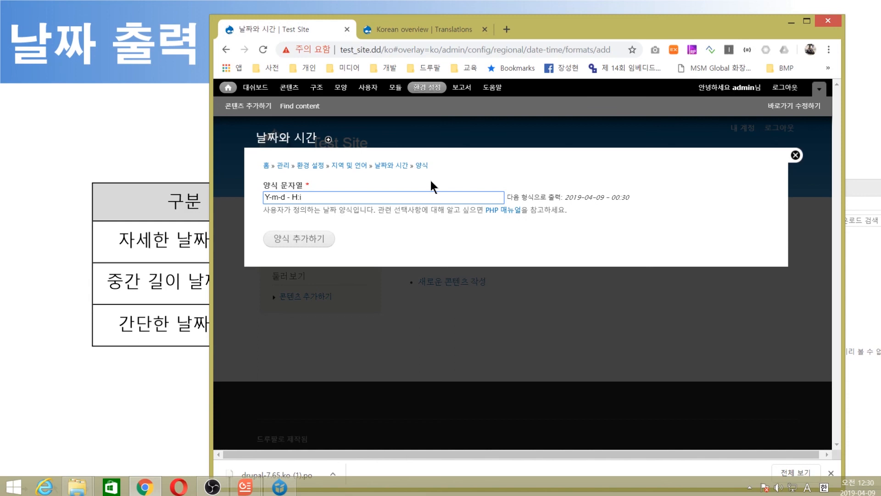
{"action": "left_click", "coordinate": [315, 240]}
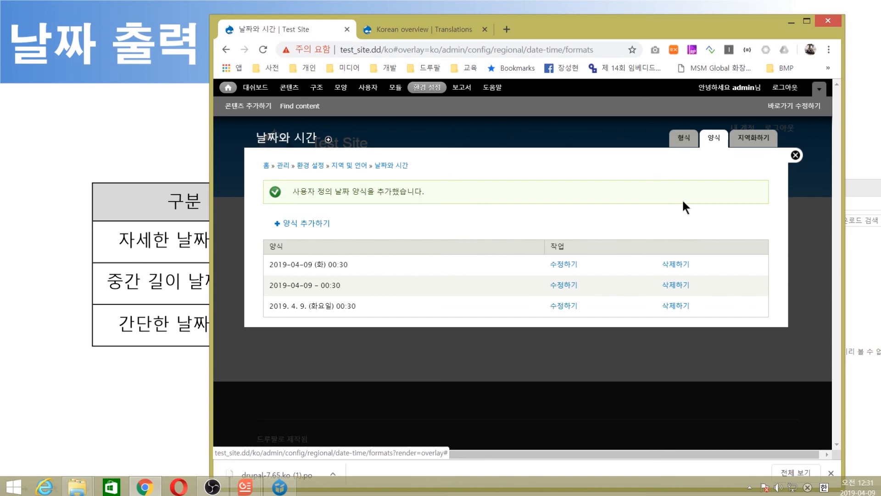
Step: Open the date format localization for Korean (한국어) and set the long date format (자세한 날짜 형식) to "2019. 4. 9. (화요일) 00:31"
{"action": "left_click", "coordinate": [751, 141]}
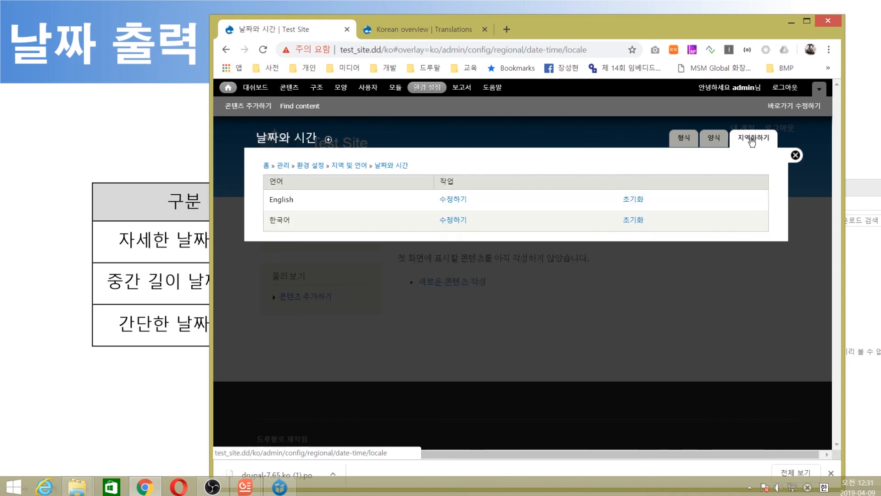
{"action": "left_click", "coordinate": [460, 223]}
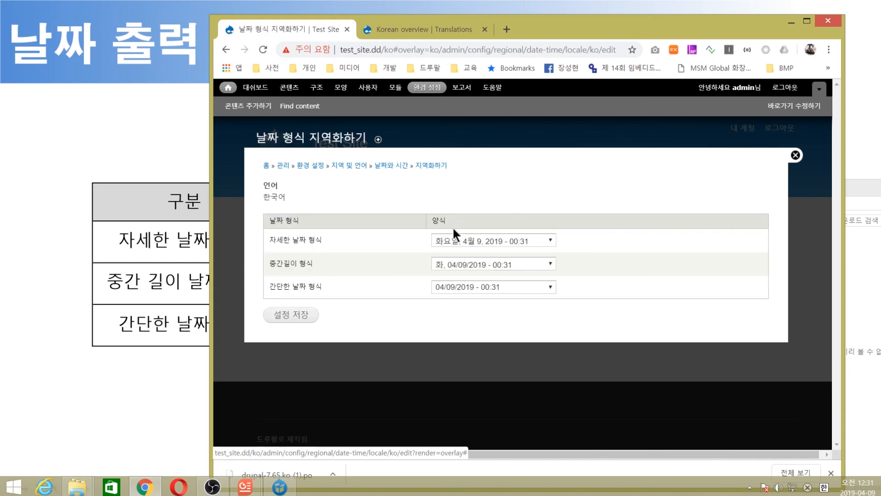
{"action": "left_click", "coordinate": [497, 240]}
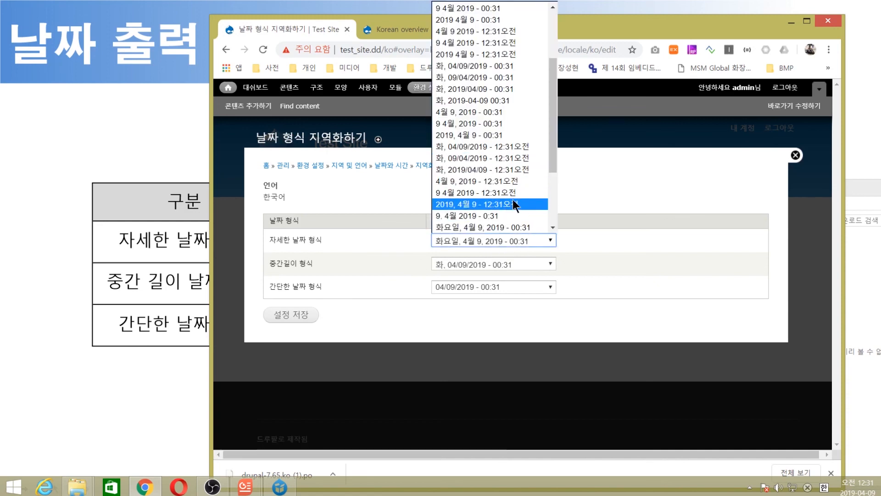
{"action": "scroll", "coordinate": [524, 158], "scroll_direction": "down", "scroll_amount": 3}
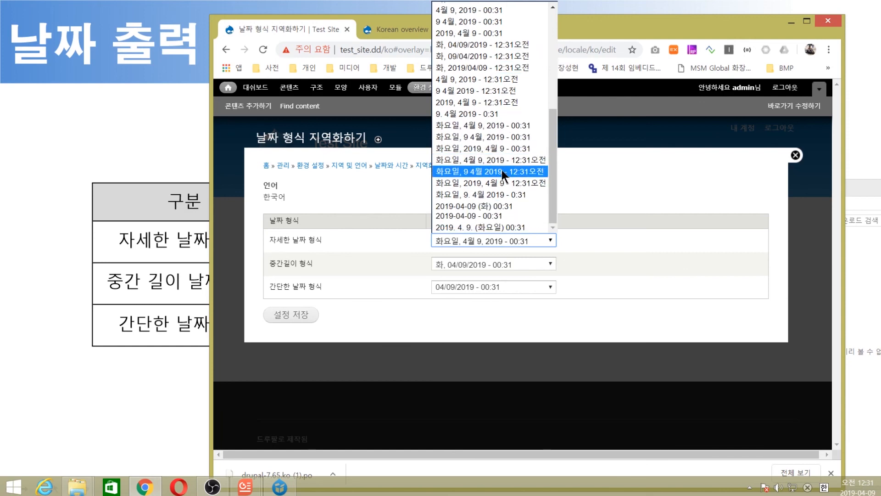
{"action": "left_click", "coordinate": [496, 224]}
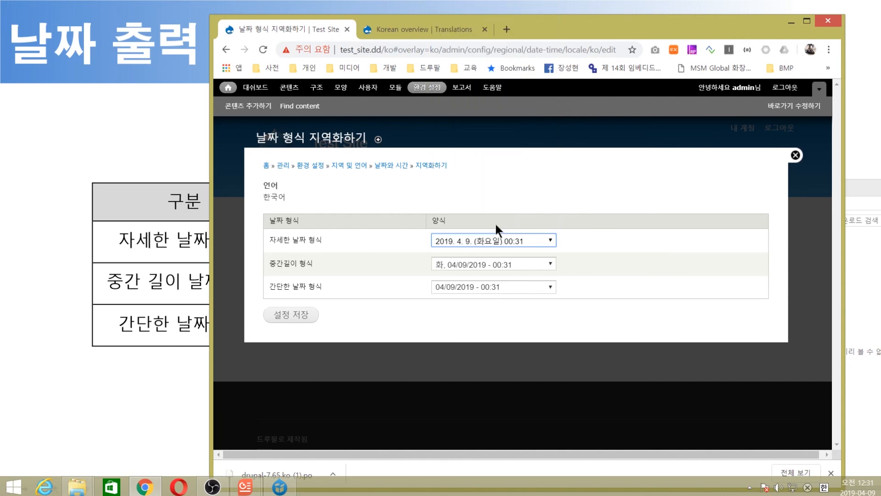
Step: Set the Korean medium date format to "2019-04-09 (화) 00:31" and the short one to "2019-04-09 - 00:31", and save the settings
{"action": "left_click", "coordinate": [477, 265]}
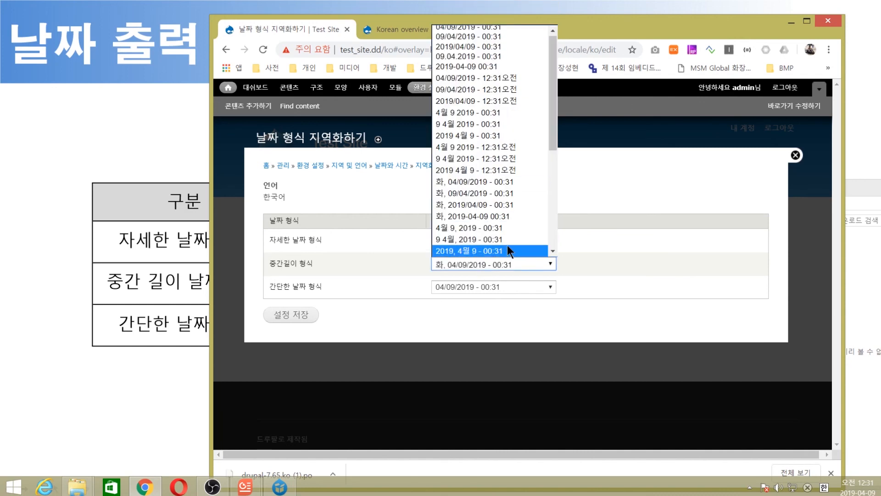
{"action": "scroll", "coordinate": [502, 225], "scroll_direction": "down", "scroll_amount": 6}
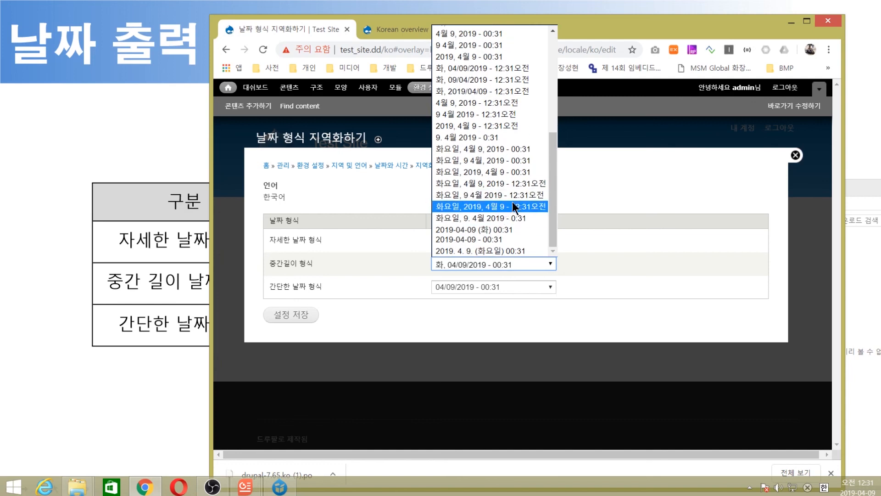
{"action": "left_click", "coordinate": [509, 229]}
{"action": "left_click", "coordinate": [473, 285]}
{"action": "scroll", "coordinate": [491, 262], "scroll_direction": "down", "scroll_amount": 6}
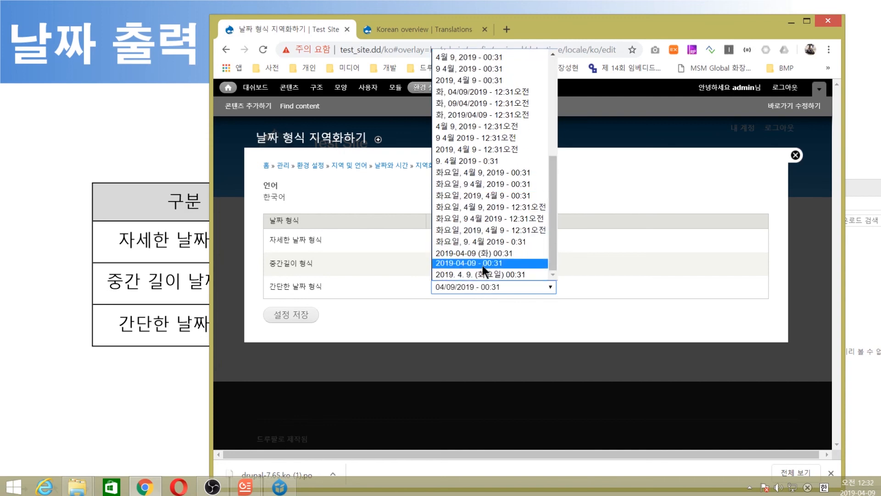
{"action": "left_click", "coordinate": [483, 264]}
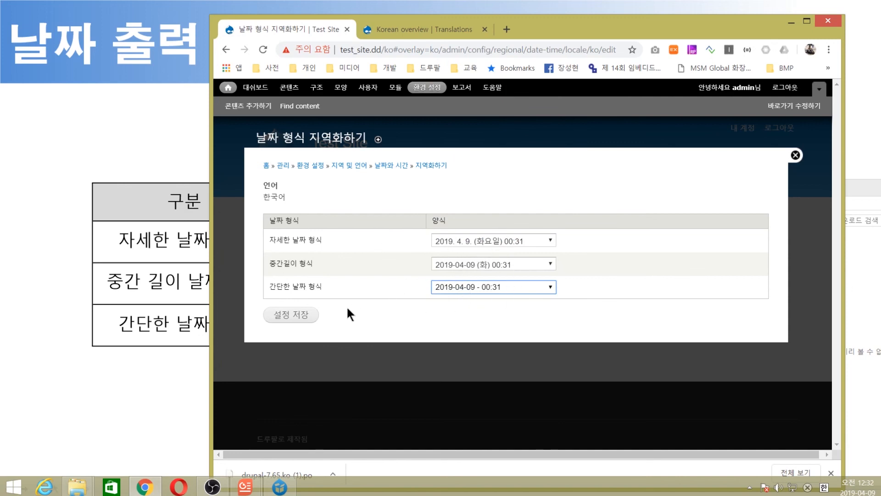
{"action": "left_click", "coordinate": [301, 316]}
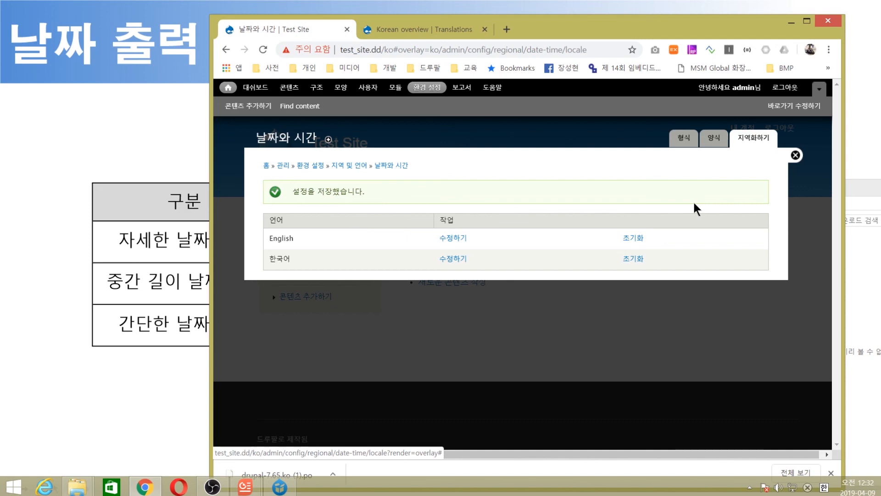
Step: Close the date and time settings overlay, switch to the presentation slide show and advance to the closing slide (감사합니다.)
{"action": "left_click", "coordinate": [796, 156]}
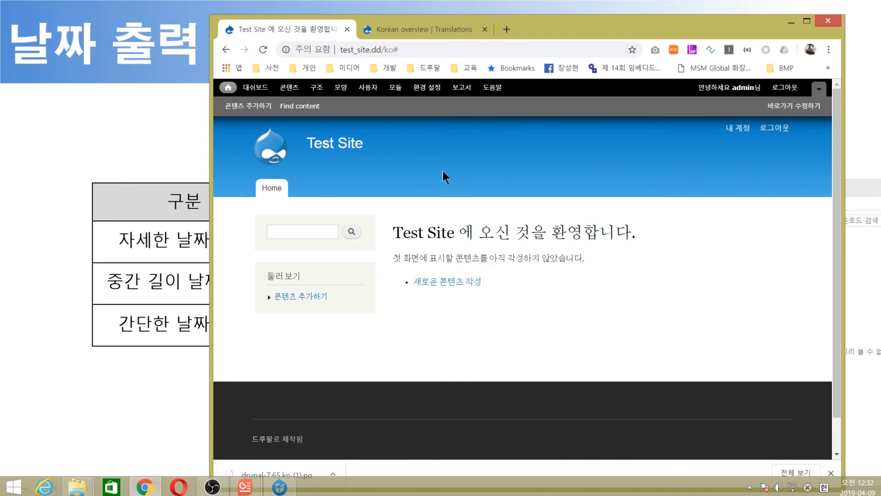
{"action": "left_click", "coordinate": [129, 393]}
{"action": "left_click", "coordinate": [248, 361]}
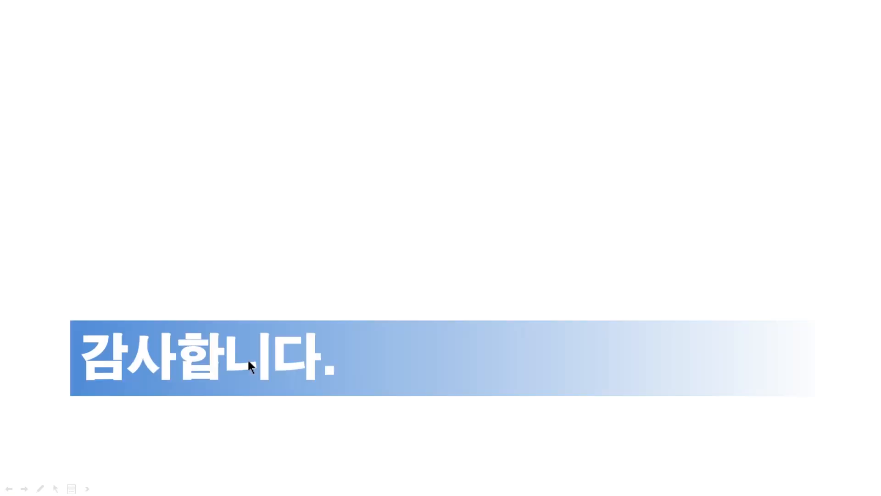